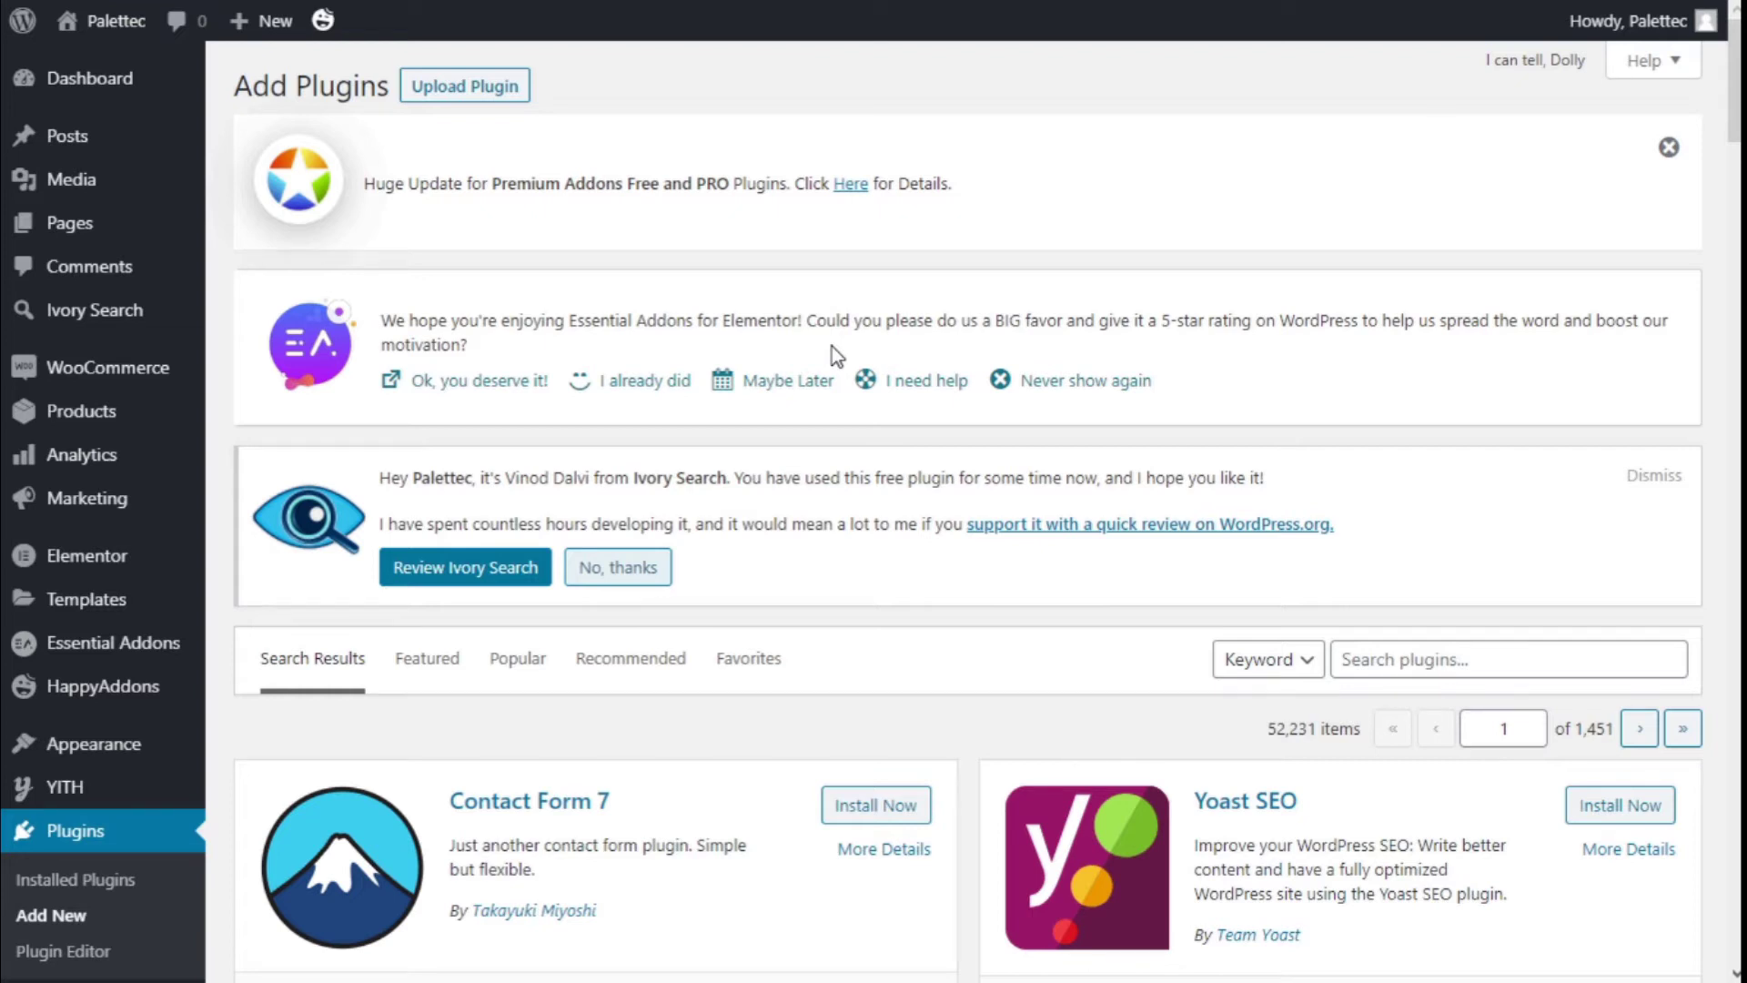
pyautogui.scroll(-1, 830, 348)
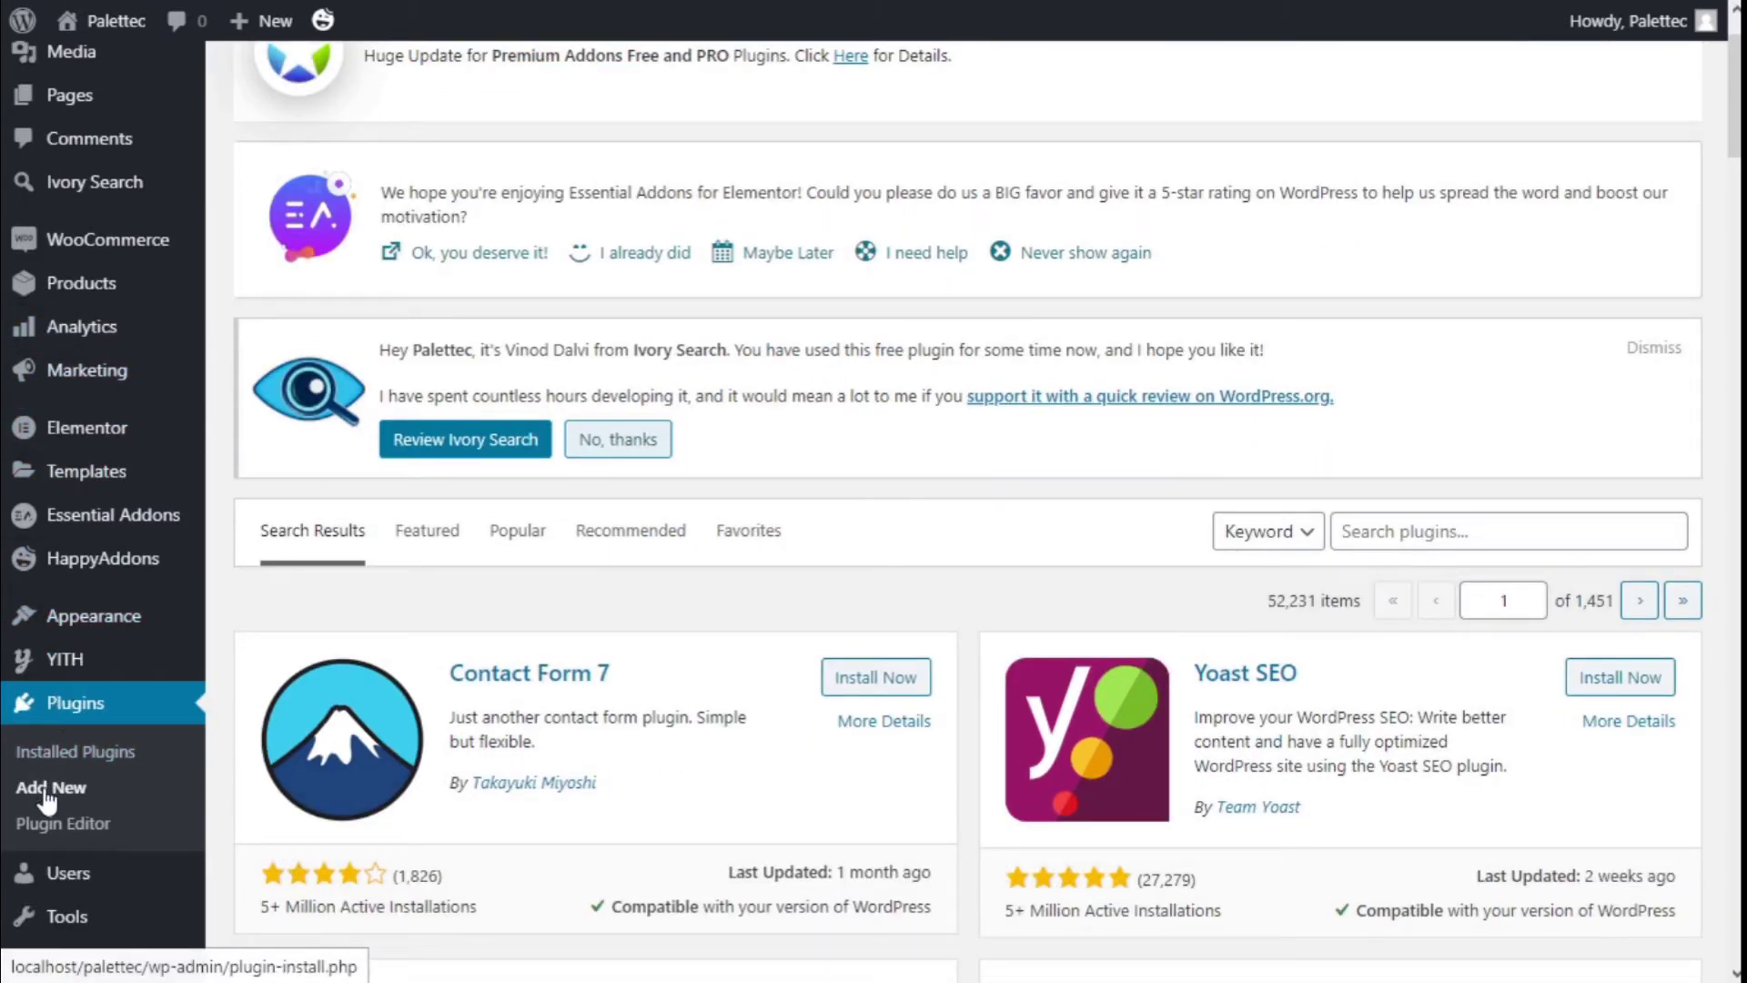
# Step: Search the plugin directory for 'yith added to cart' and install YITH WooCommerce Added to Cart Popup
pyautogui.click(1415, 532)
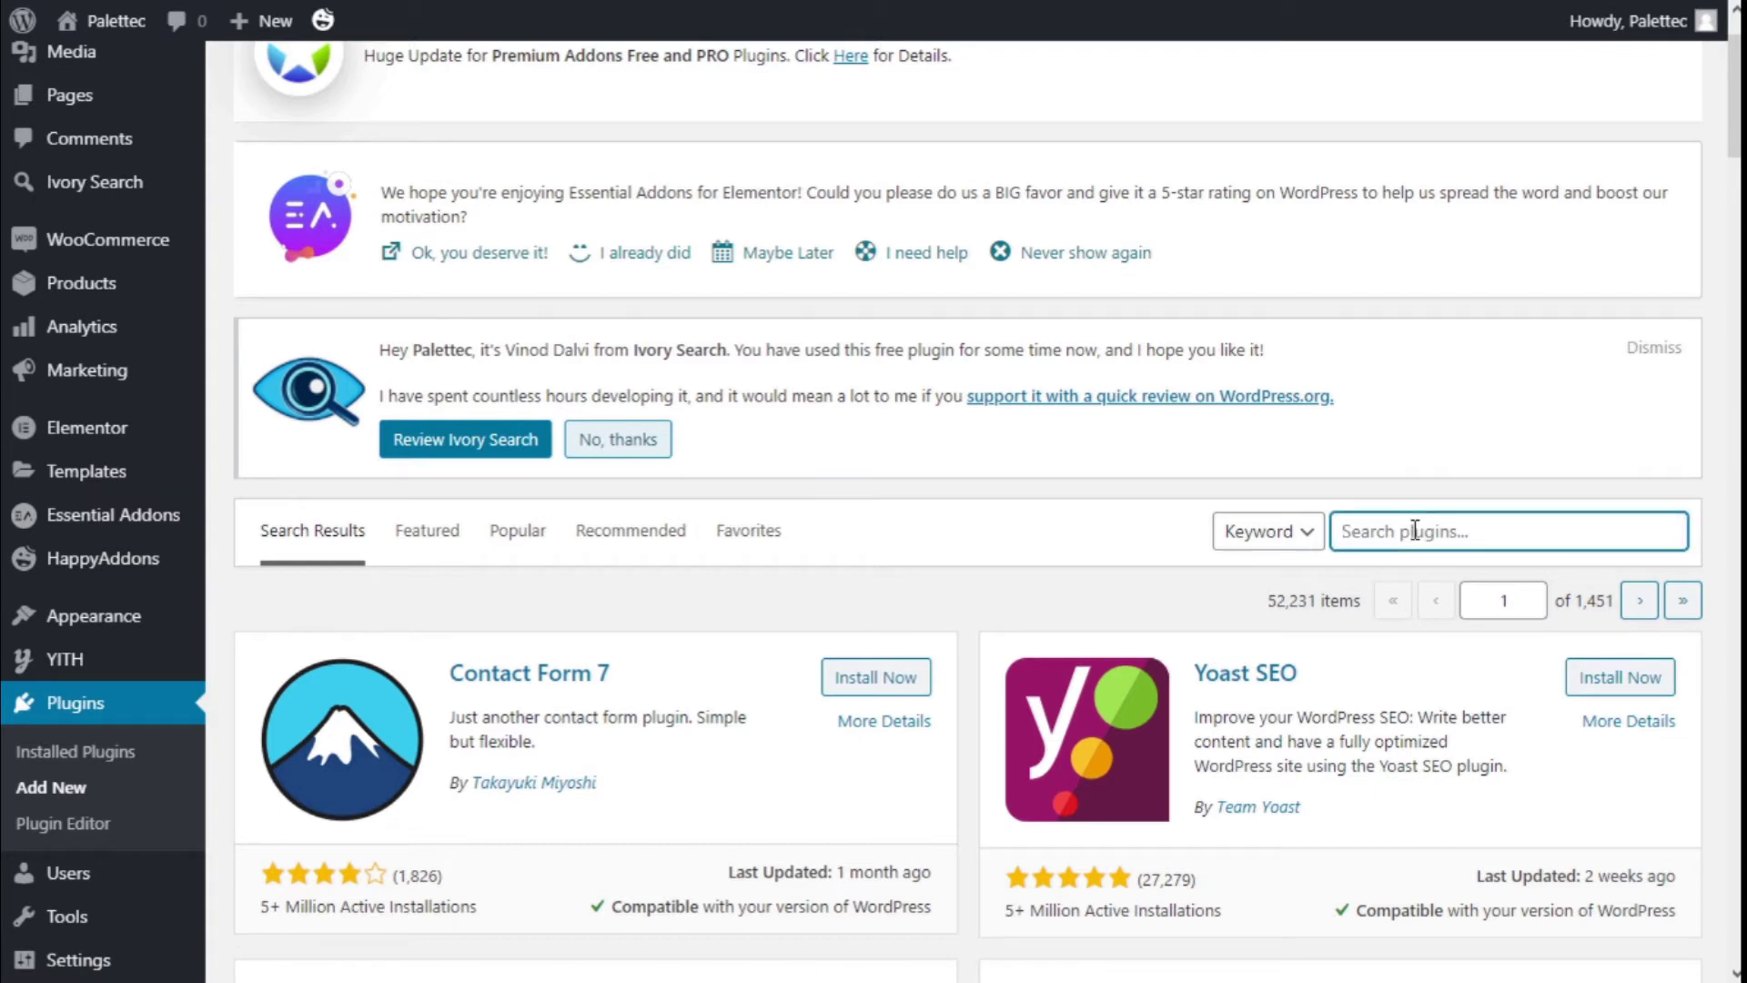
pyautogui.write('yith adde')
pyautogui.write('d t')
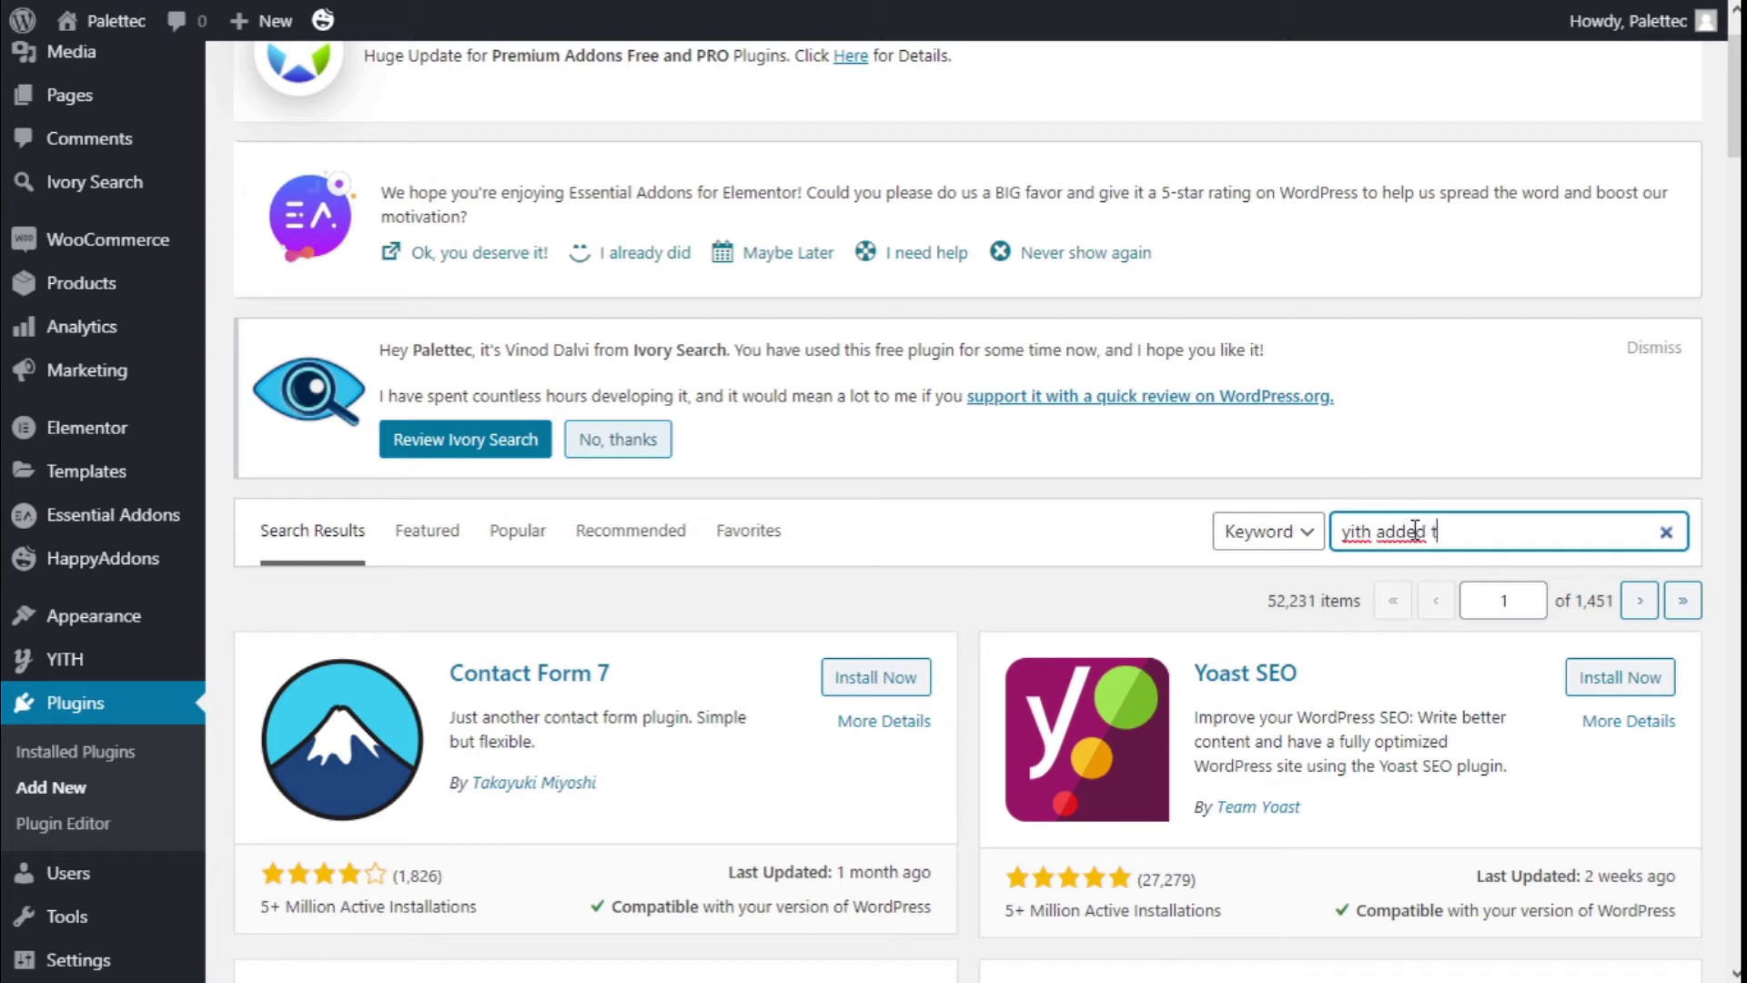
pyautogui.write('o cart')
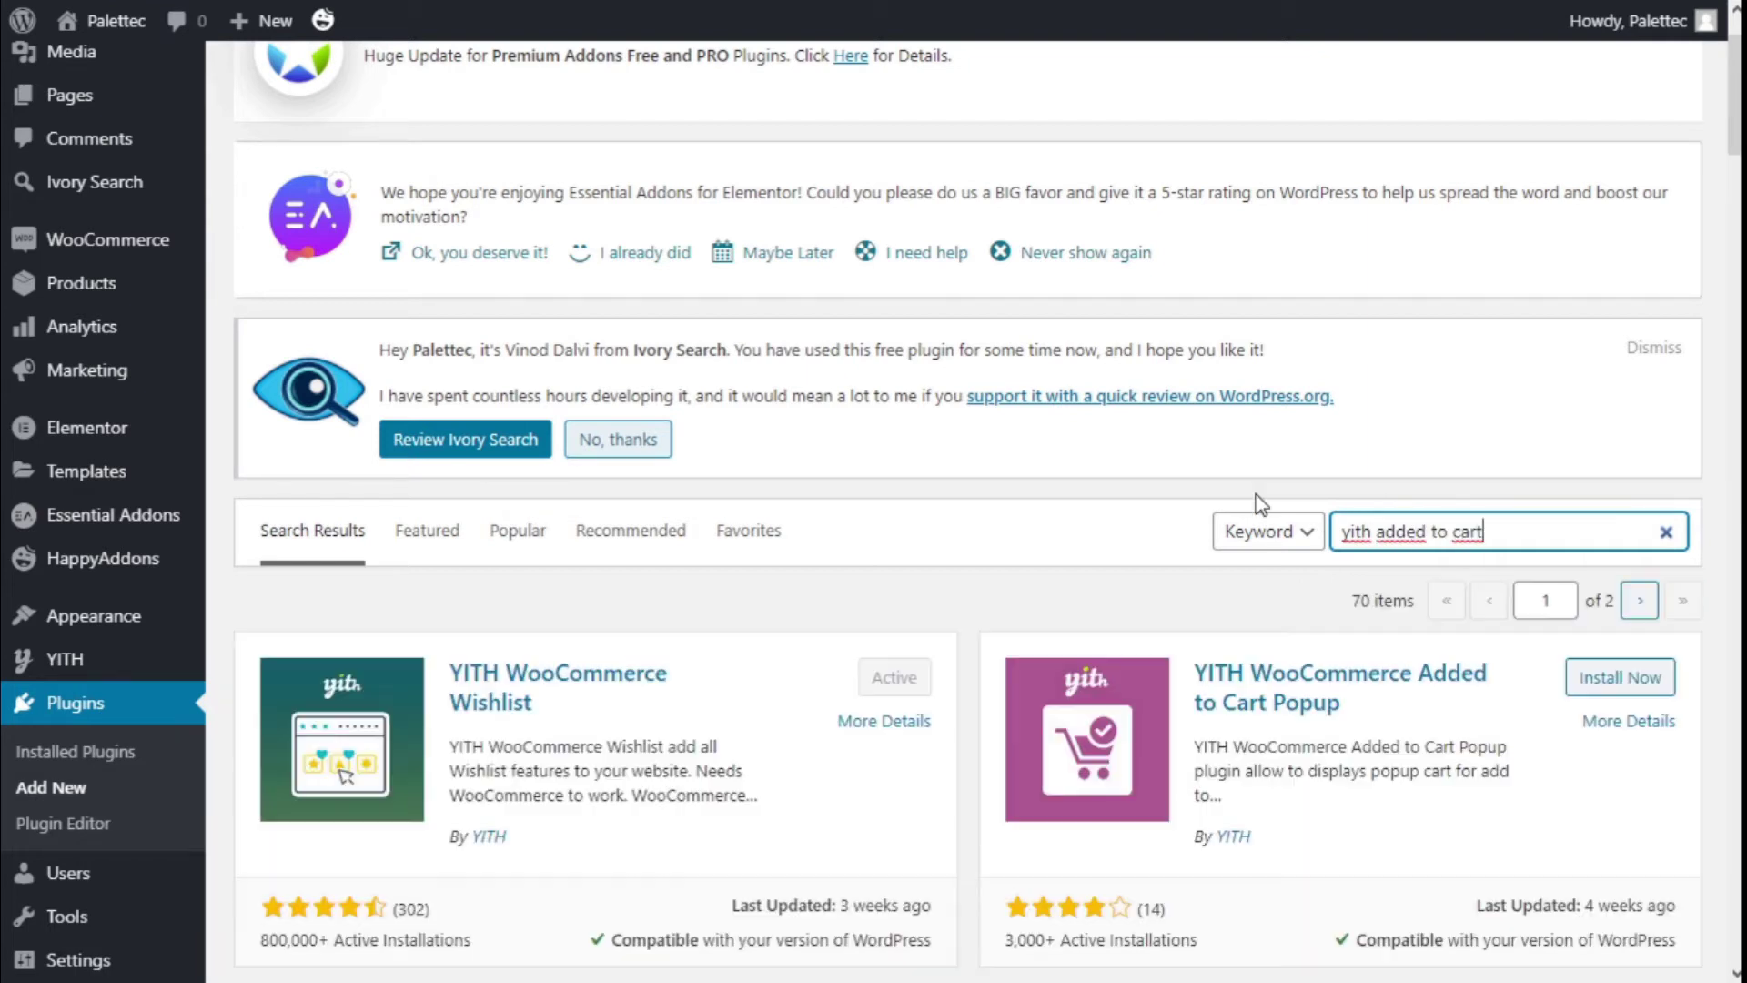
pyautogui.scroll(-1, 1260, 502)
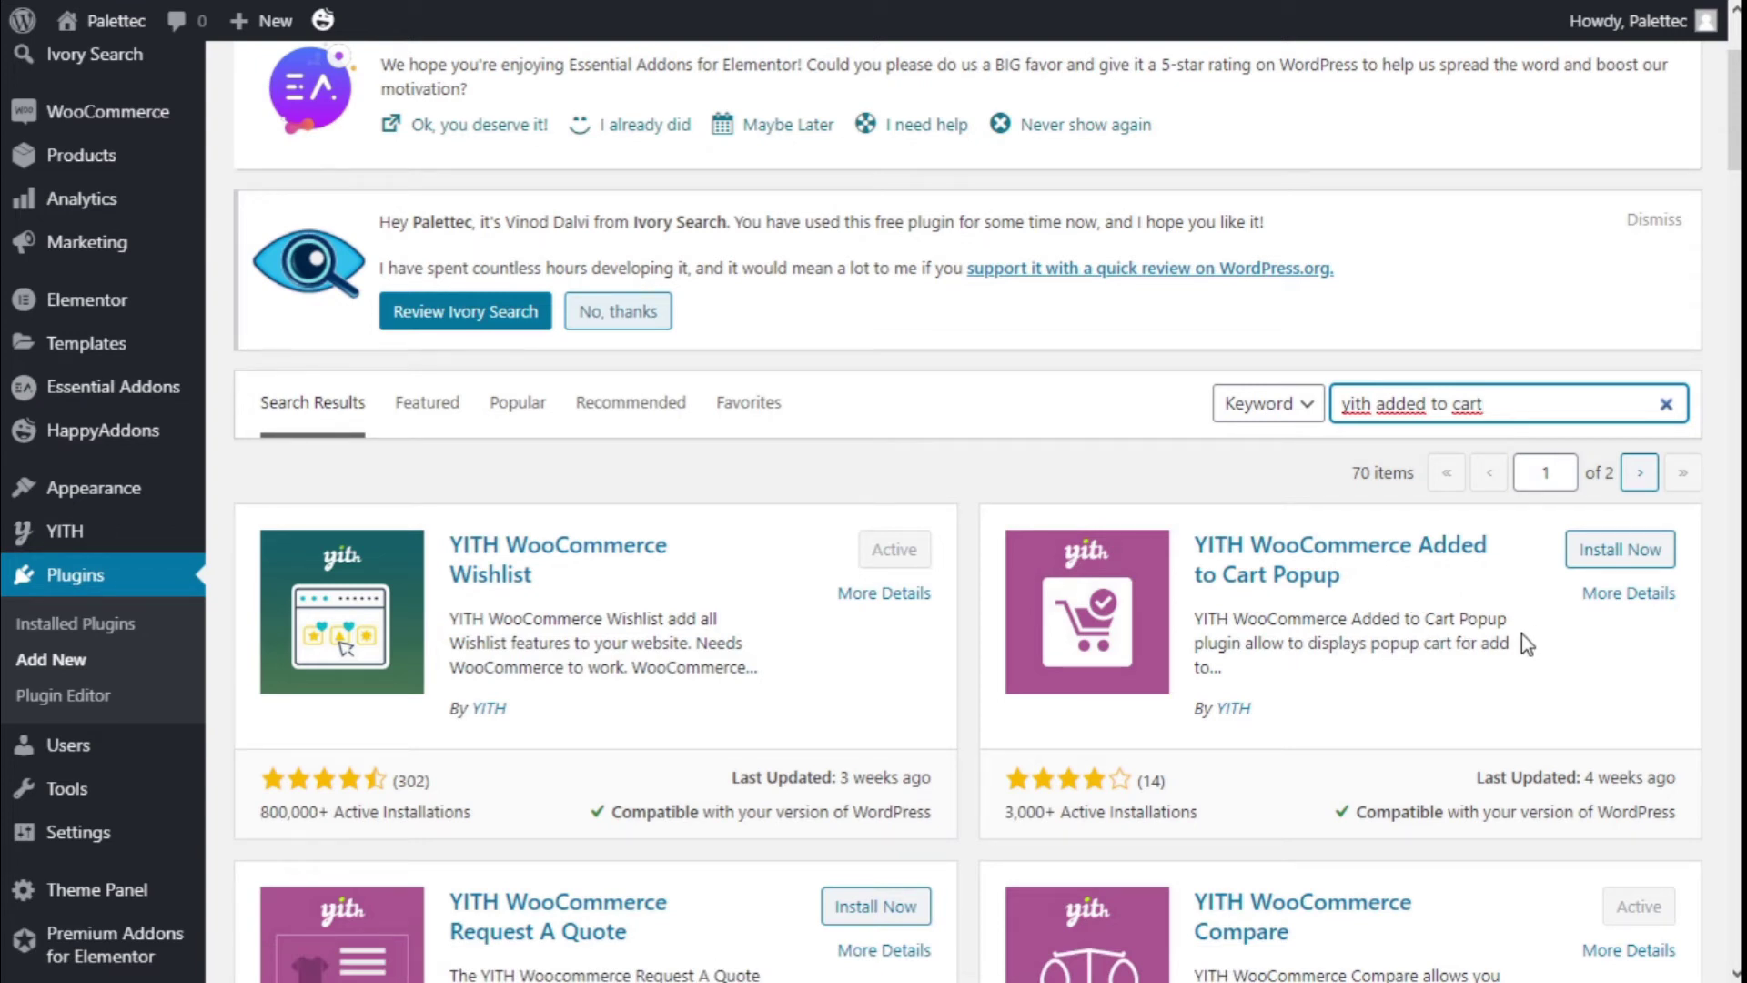
pyautogui.click(1619, 550)
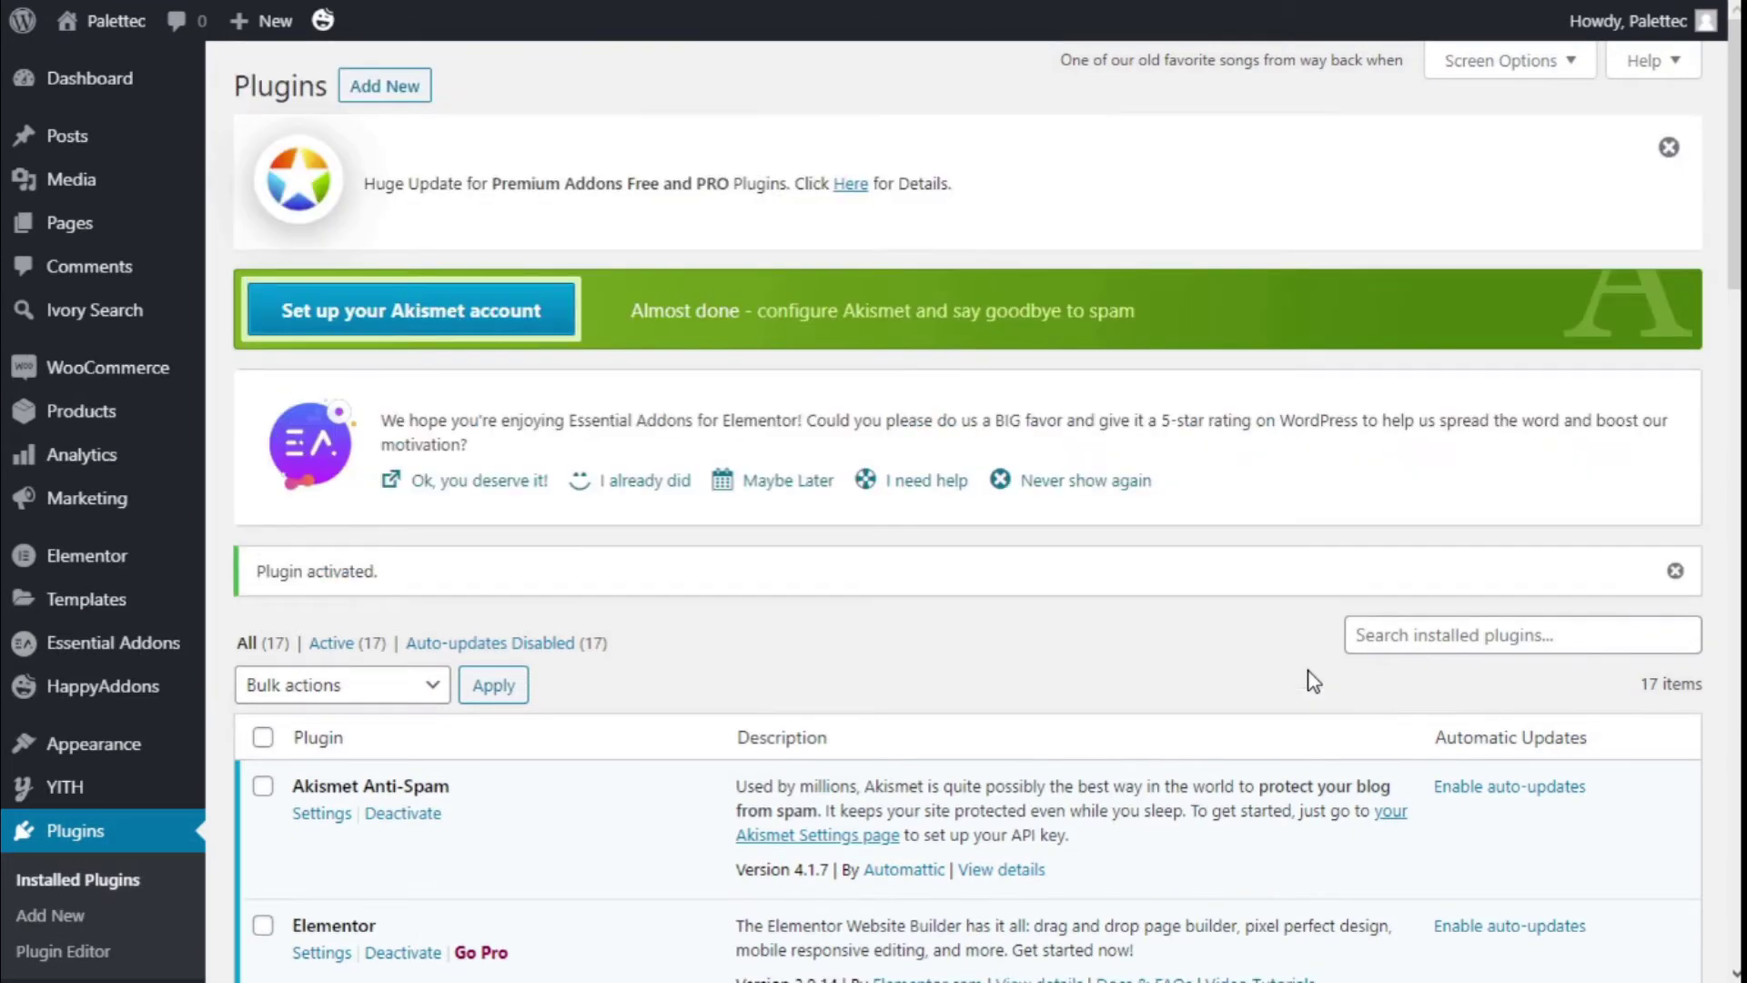
pyautogui.scroll(-1, 840, 528)
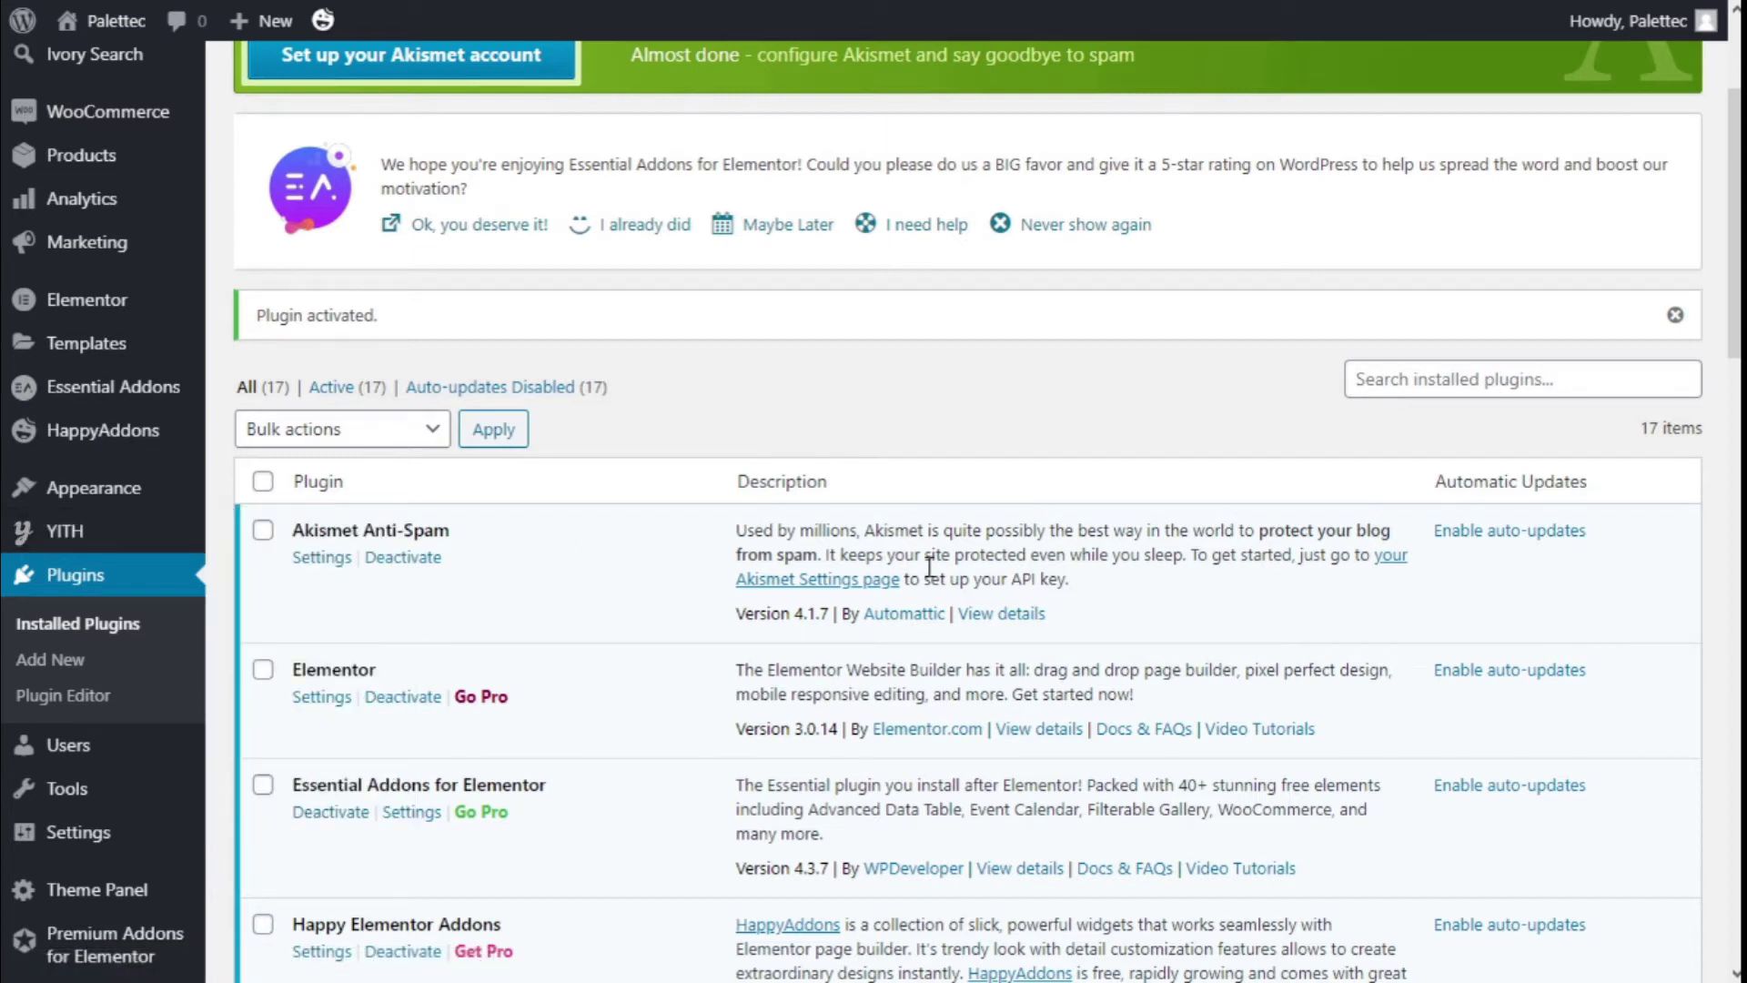
pyautogui.scroll(-2, 926, 573)
pyautogui.scroll(-2, 926, 574)
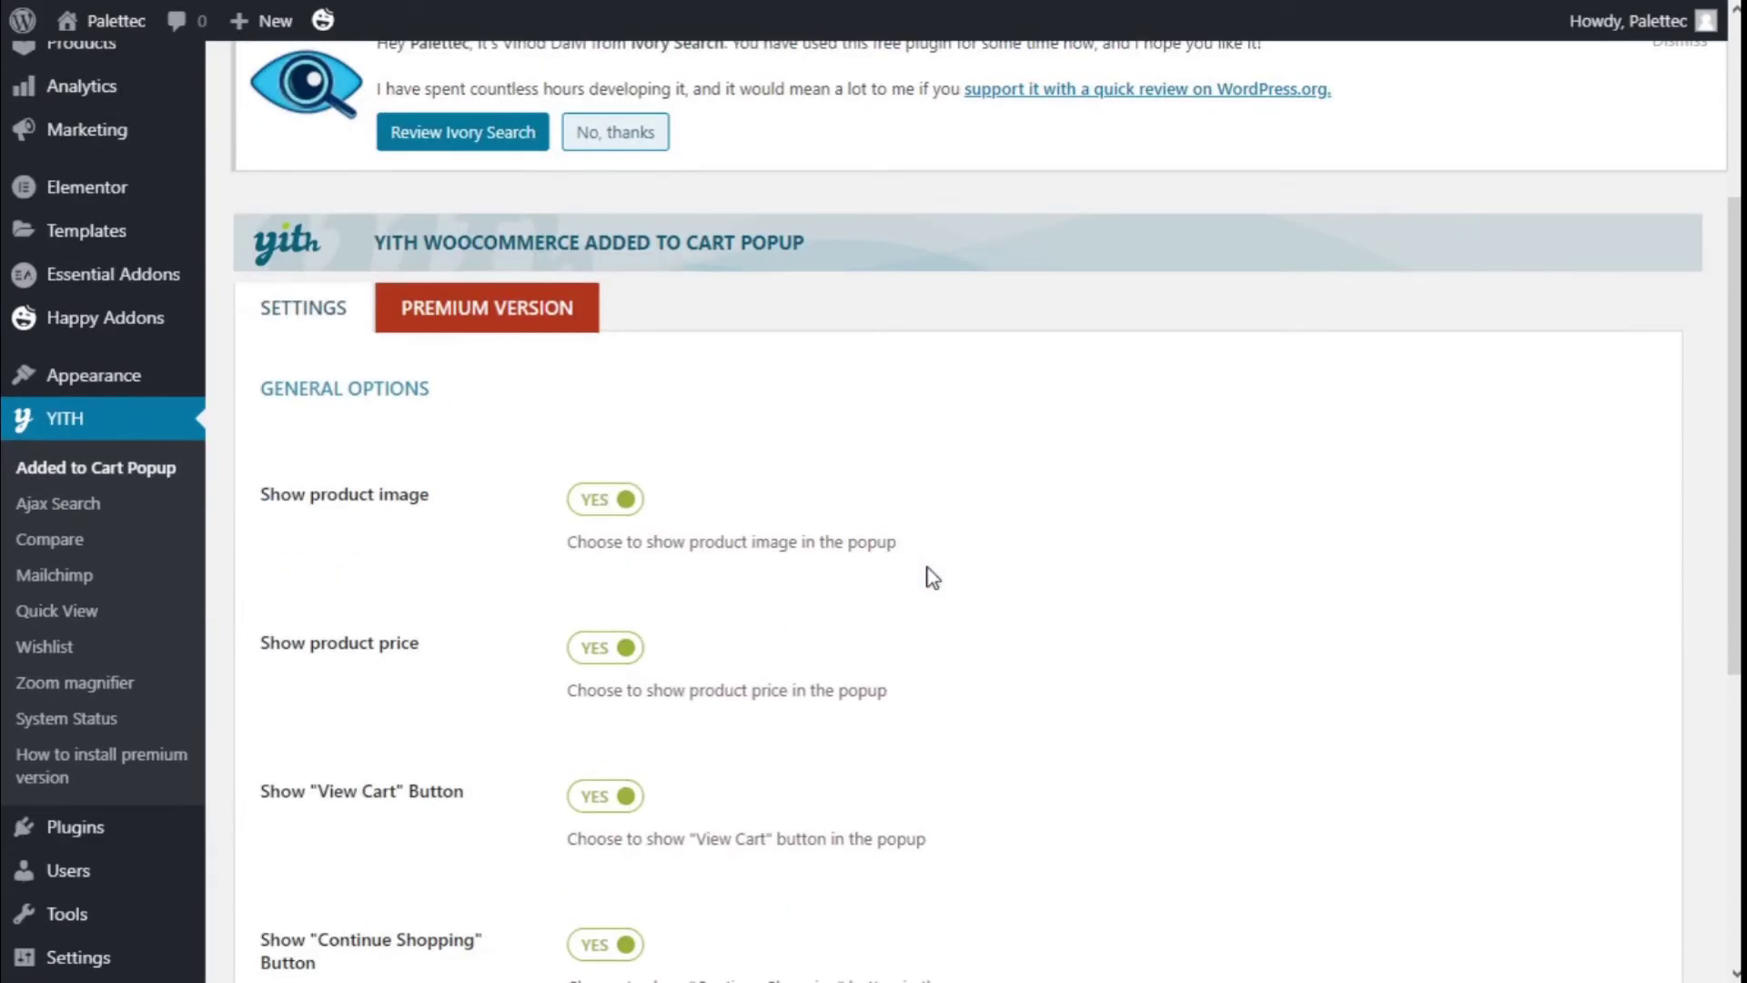
pyautogui.scroll(-1, 926, 574)
pyautogui.scroll(-1, 436, 309)
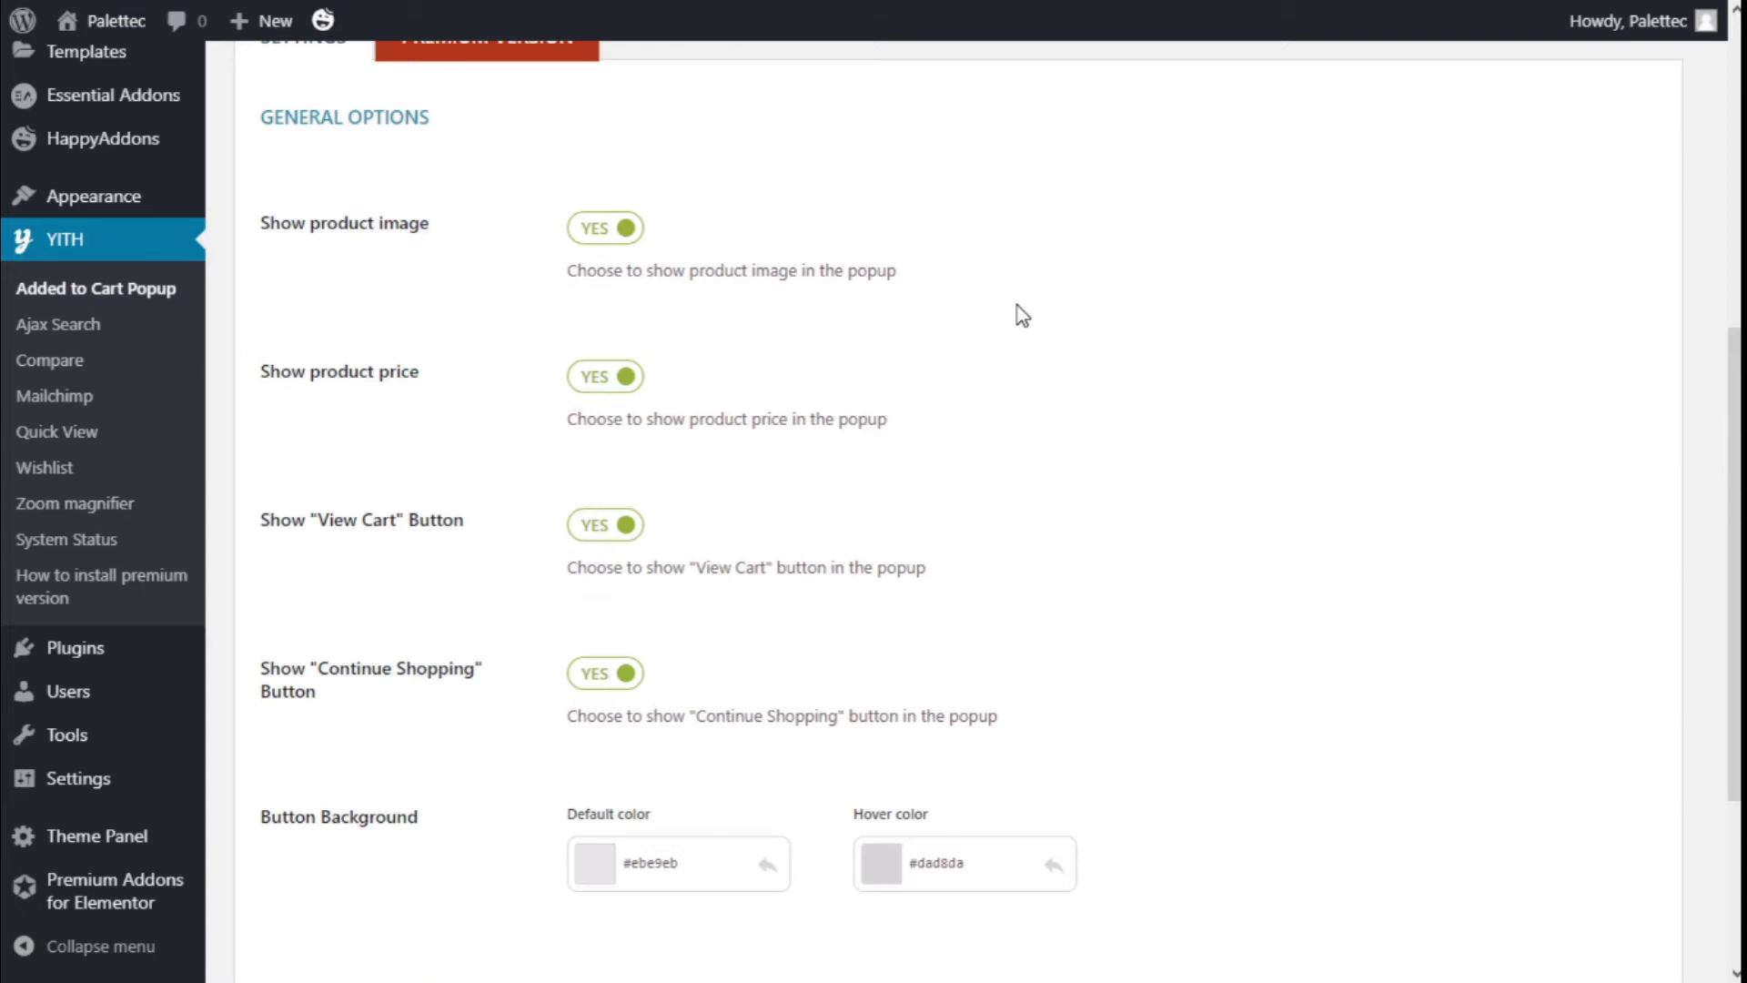
pyautogui.scroll(-1, 1017, 305)
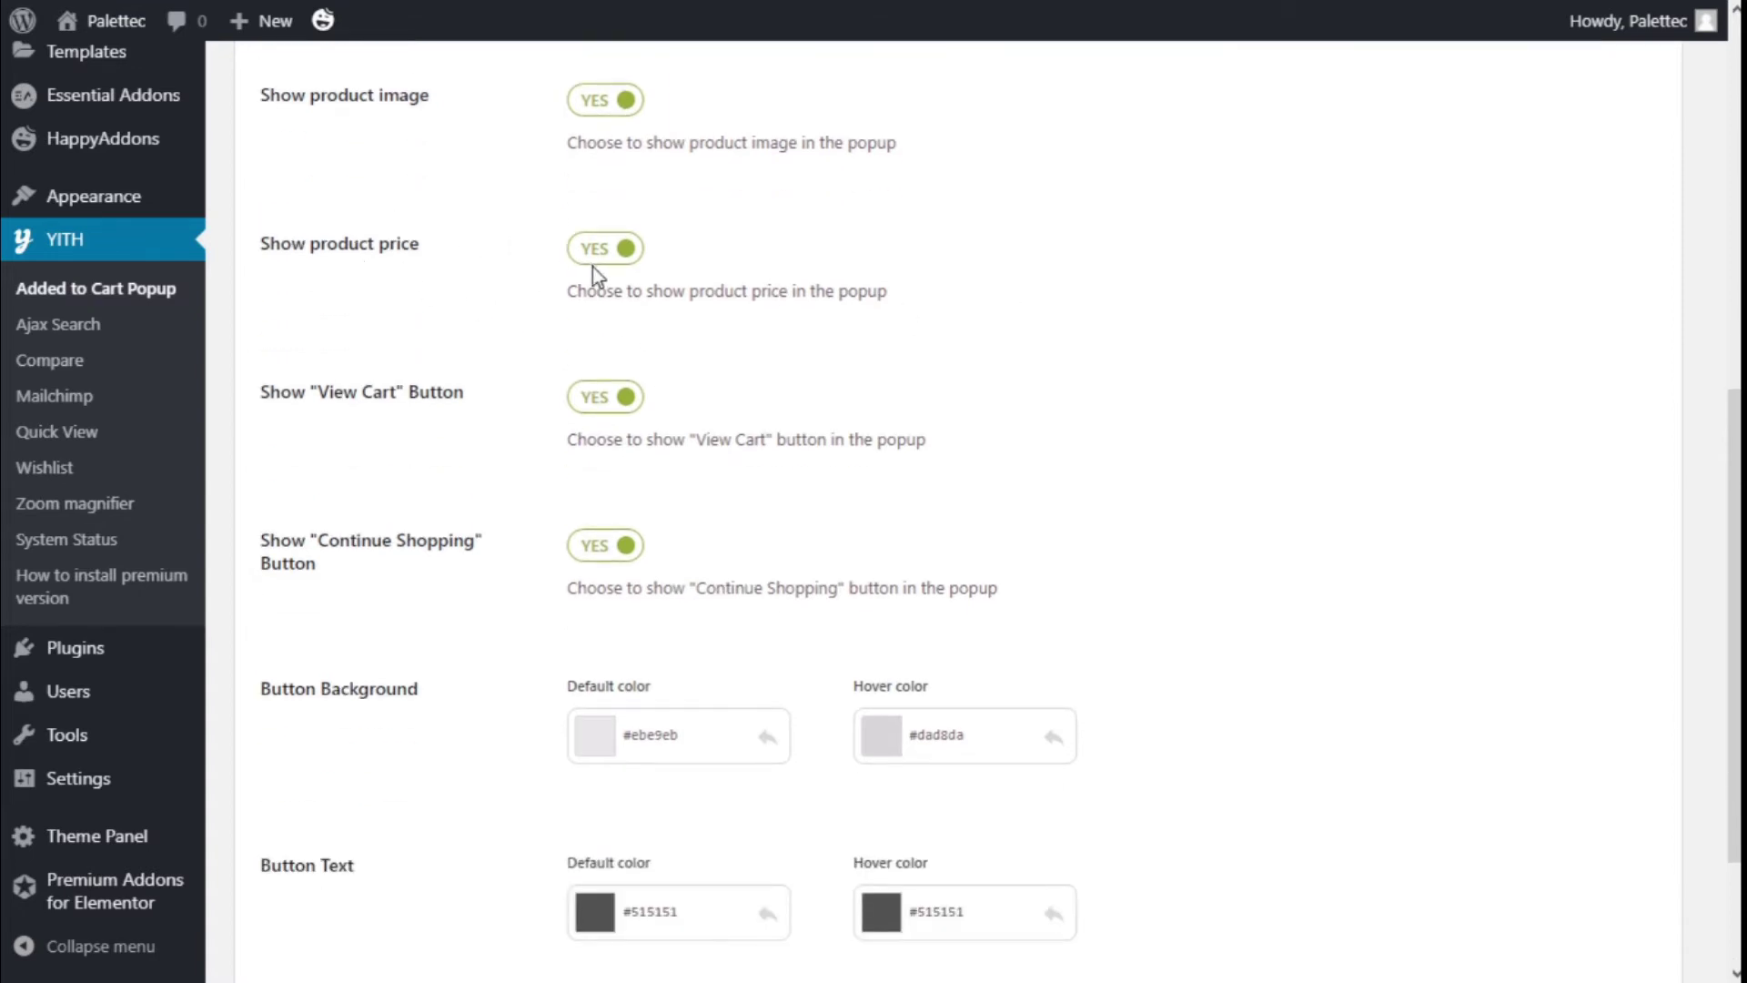
pyautogui.scroll(-1, 444, 404)
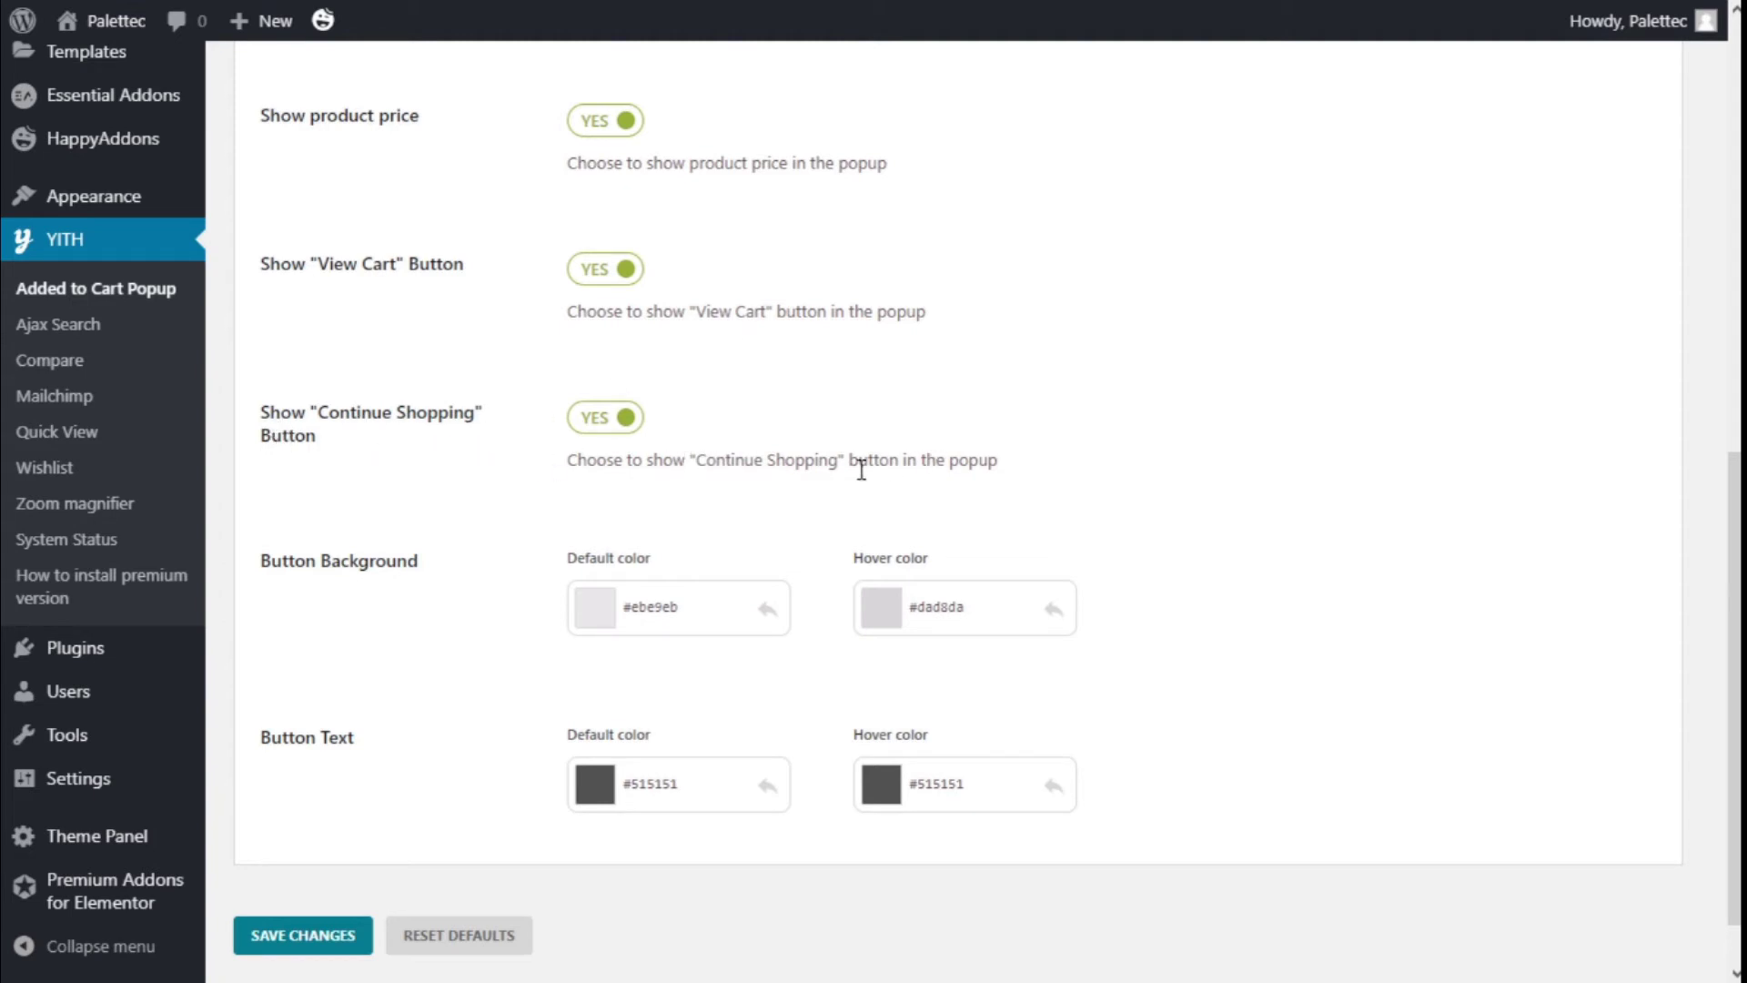
pyautogui.scroll(2, 628, 424)
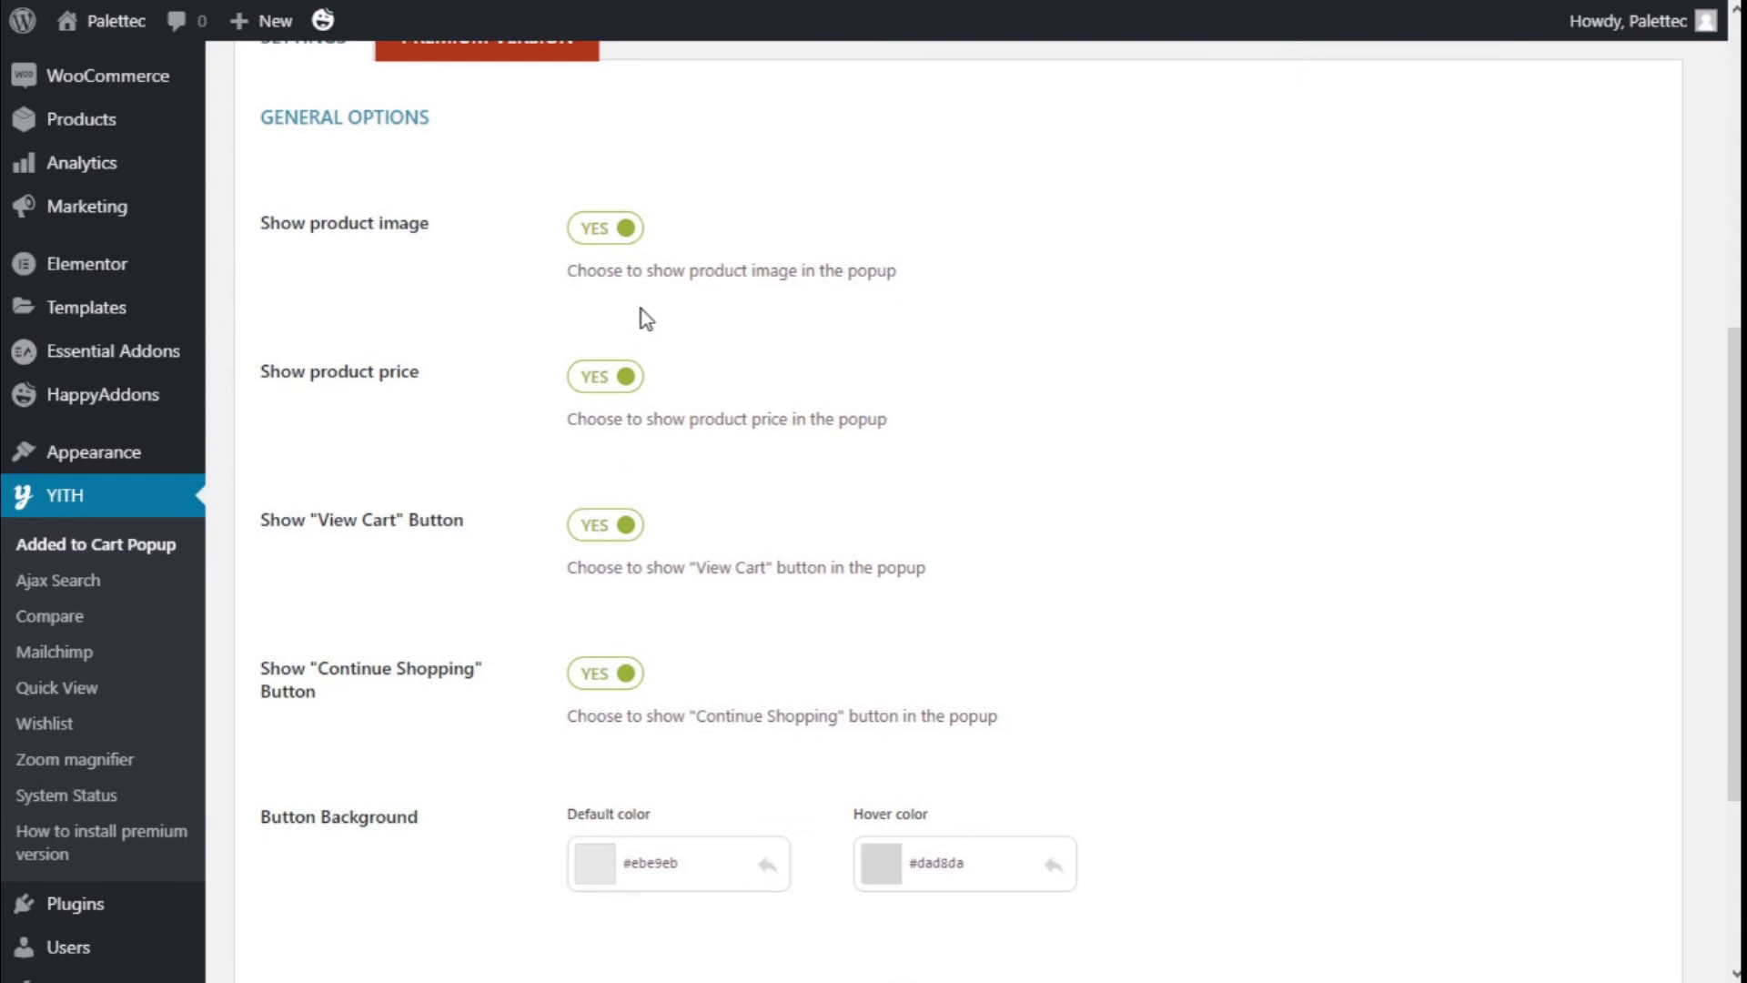
pyautogui.scroll(-2, 664, 392)
pyautogui.scroll(-1, 665, 393)
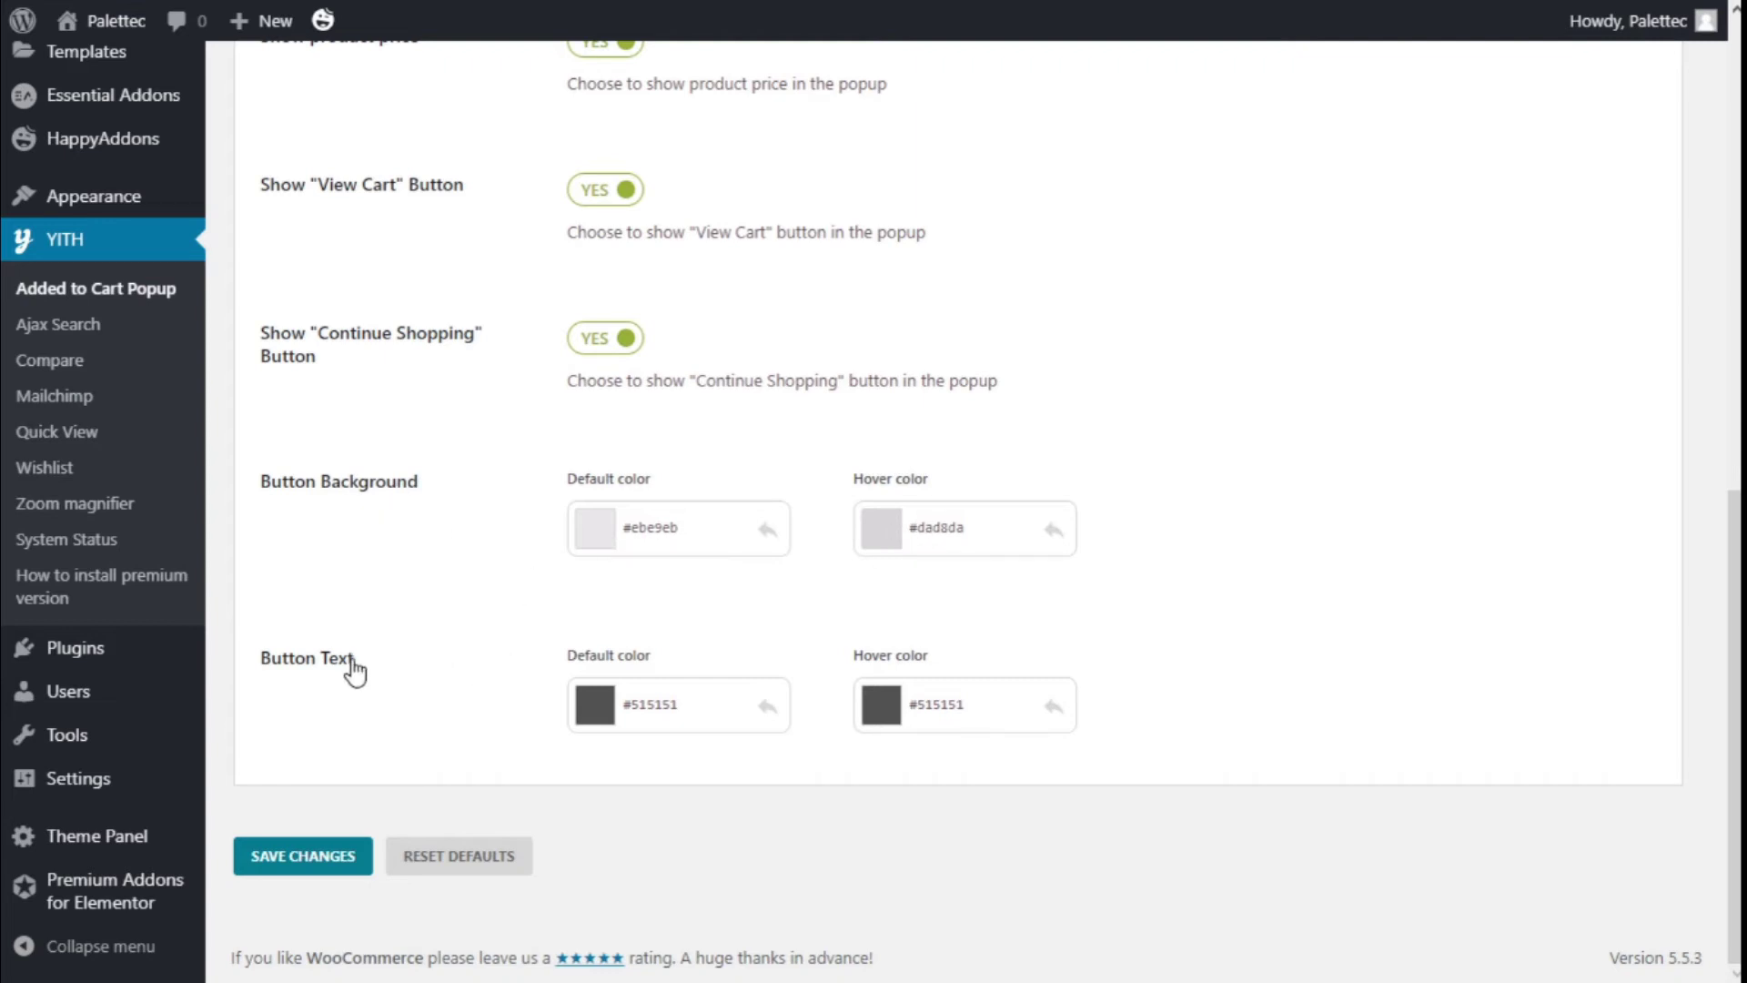
# Step: Open the colour picker for the popup's Button Text Hover colour
pyautogui.click(882, 707)
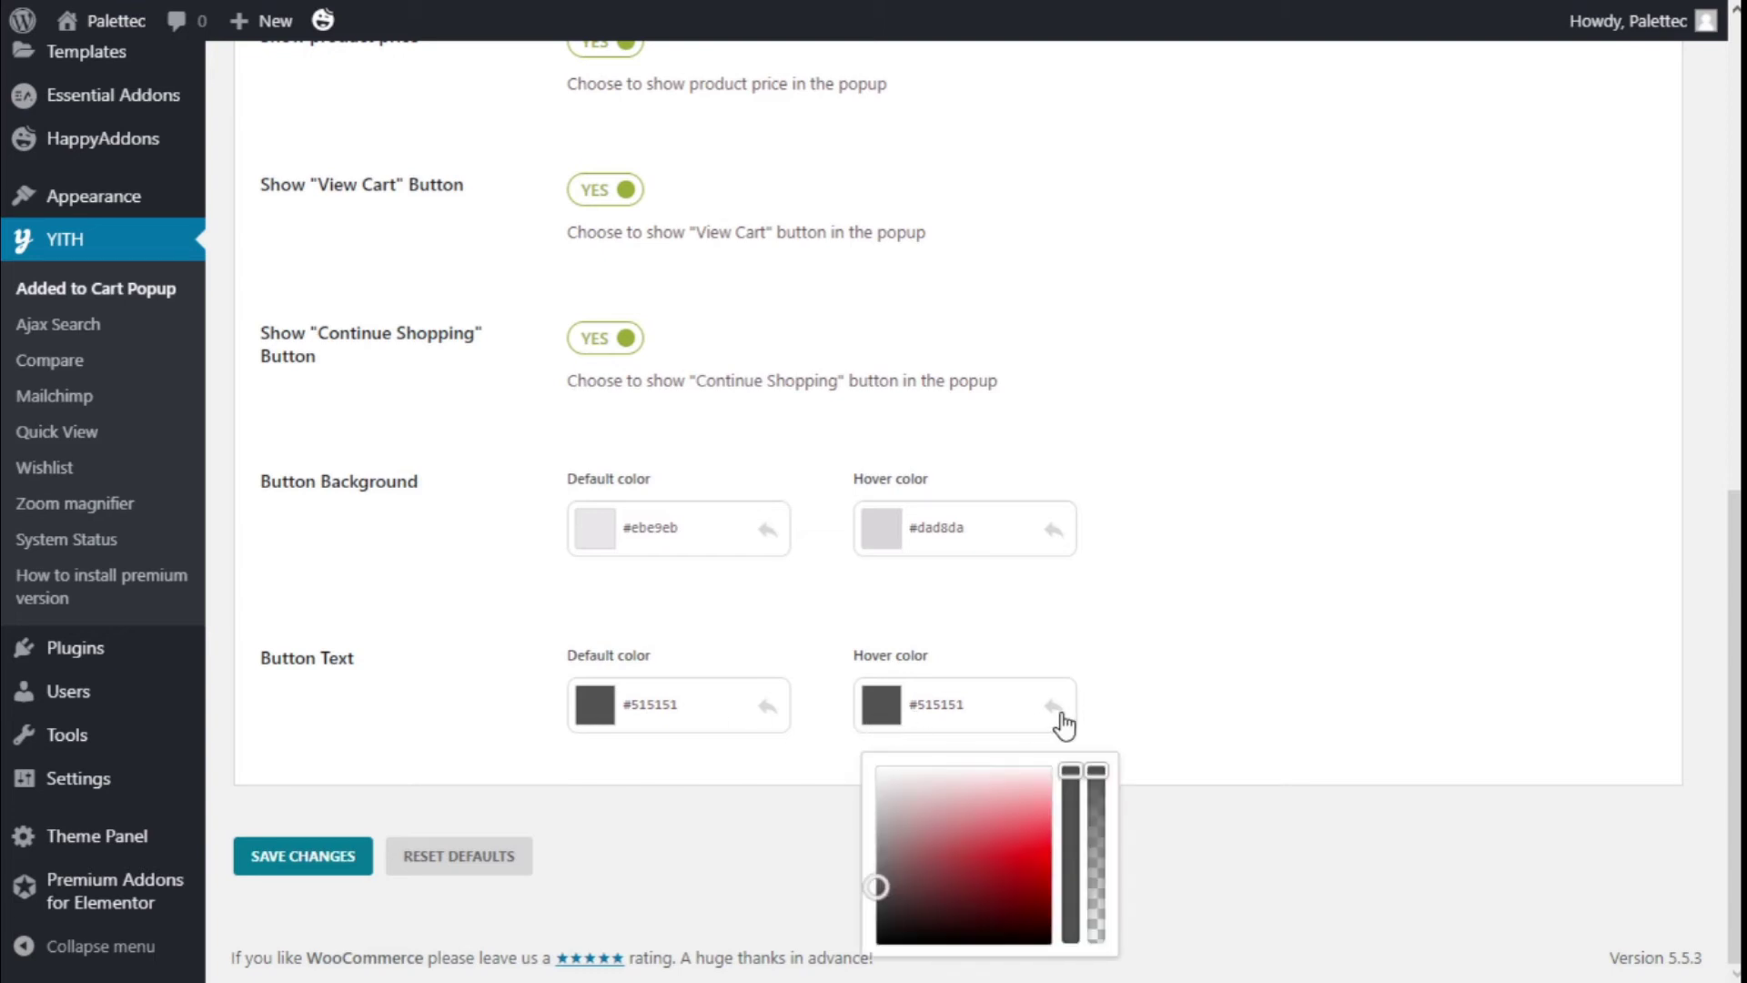
# Step: Set Button Text hover to red and Button Background hover to magenta, then save
pyautogui.click(1045, 861)
pyautogui.click(990, 639)
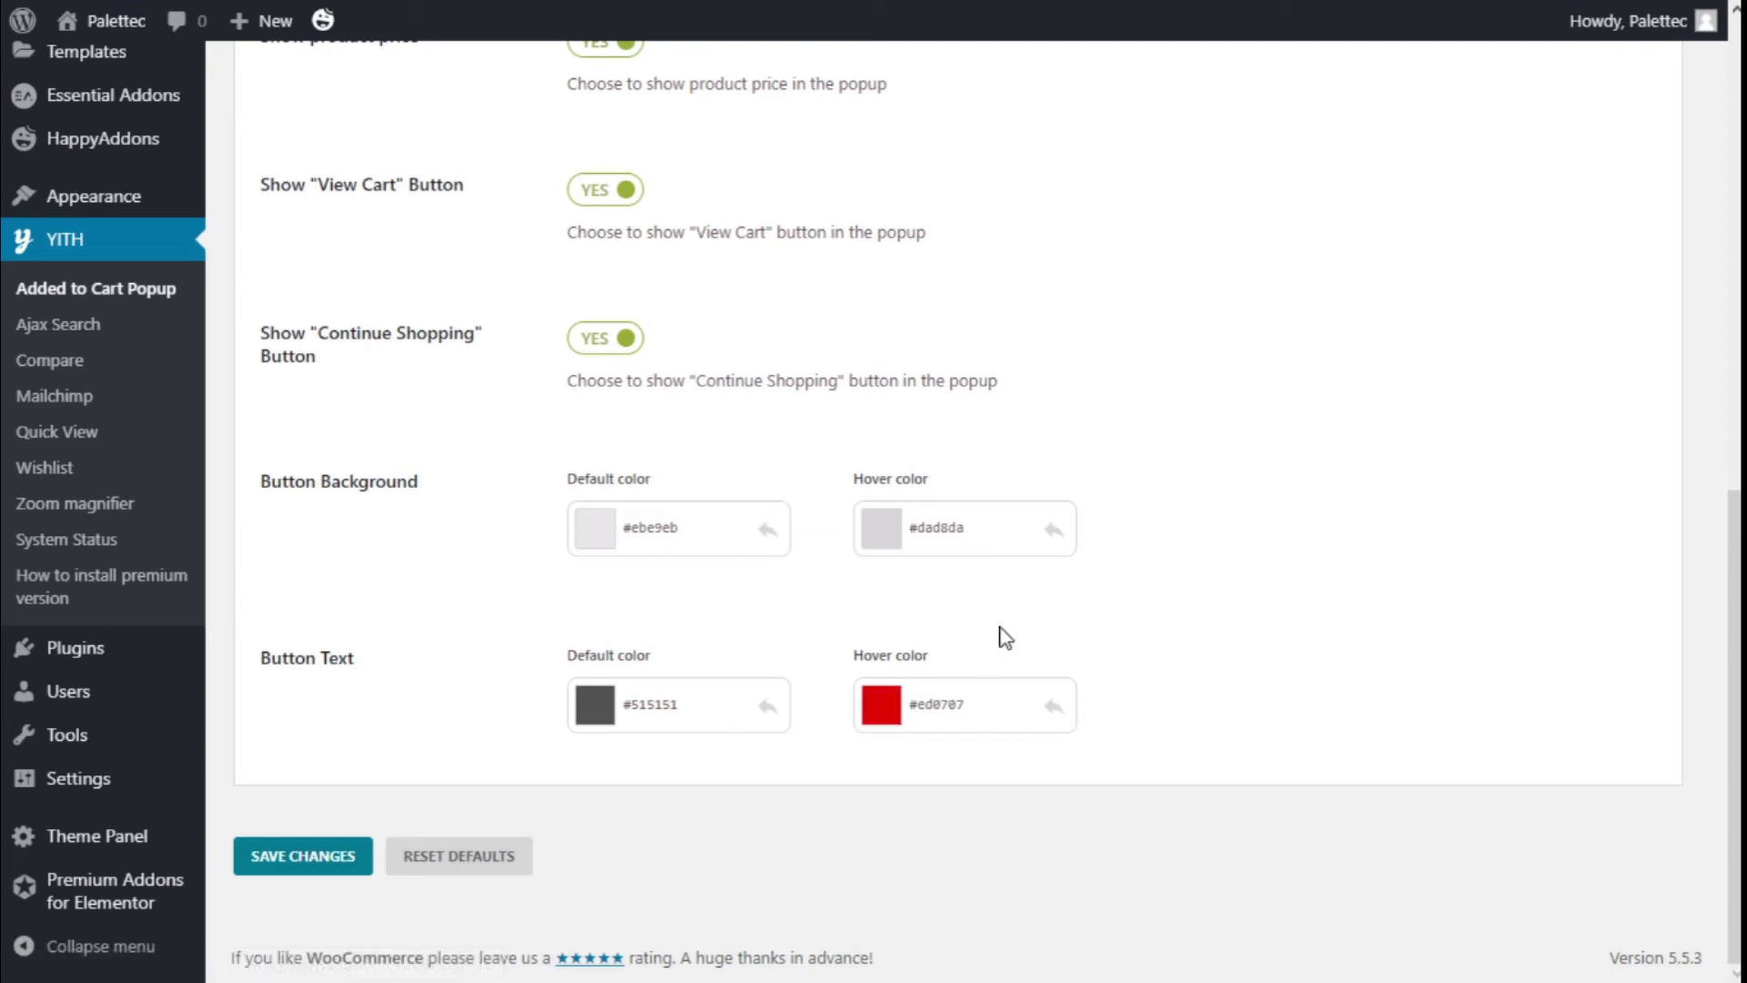
pyautogui.click(888, 539)
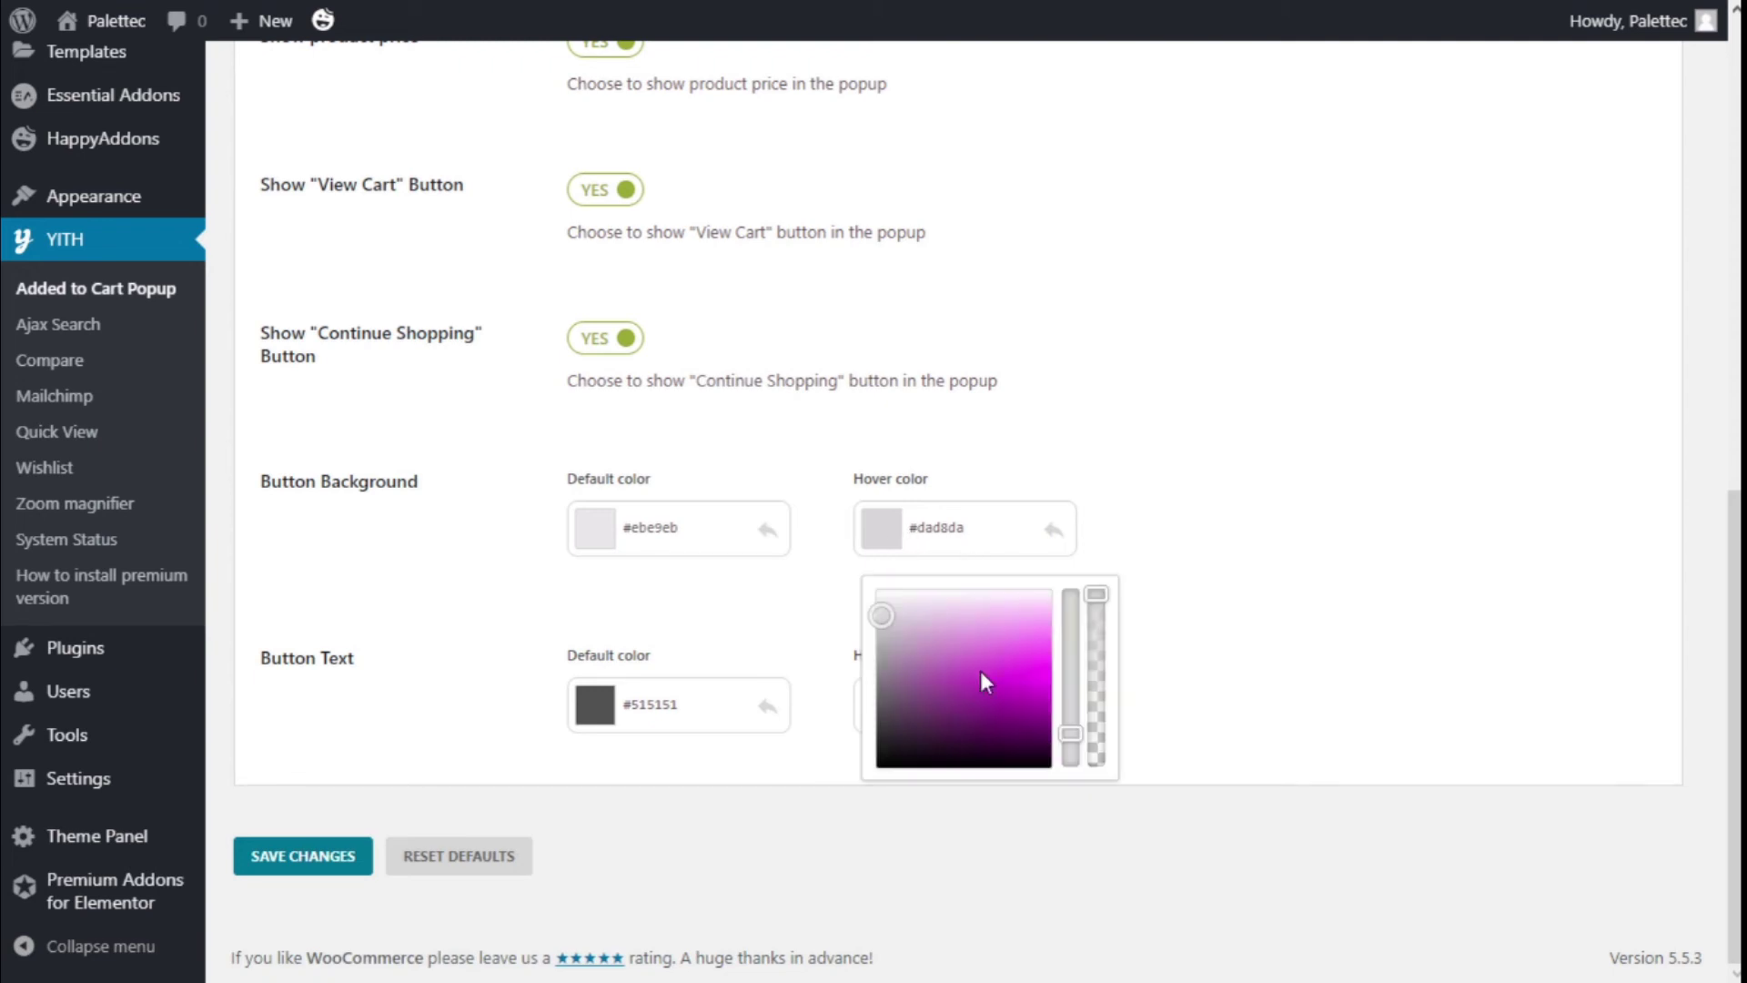
pyautogui.click(1025, 671)
pyautogui.click(1188, 485)
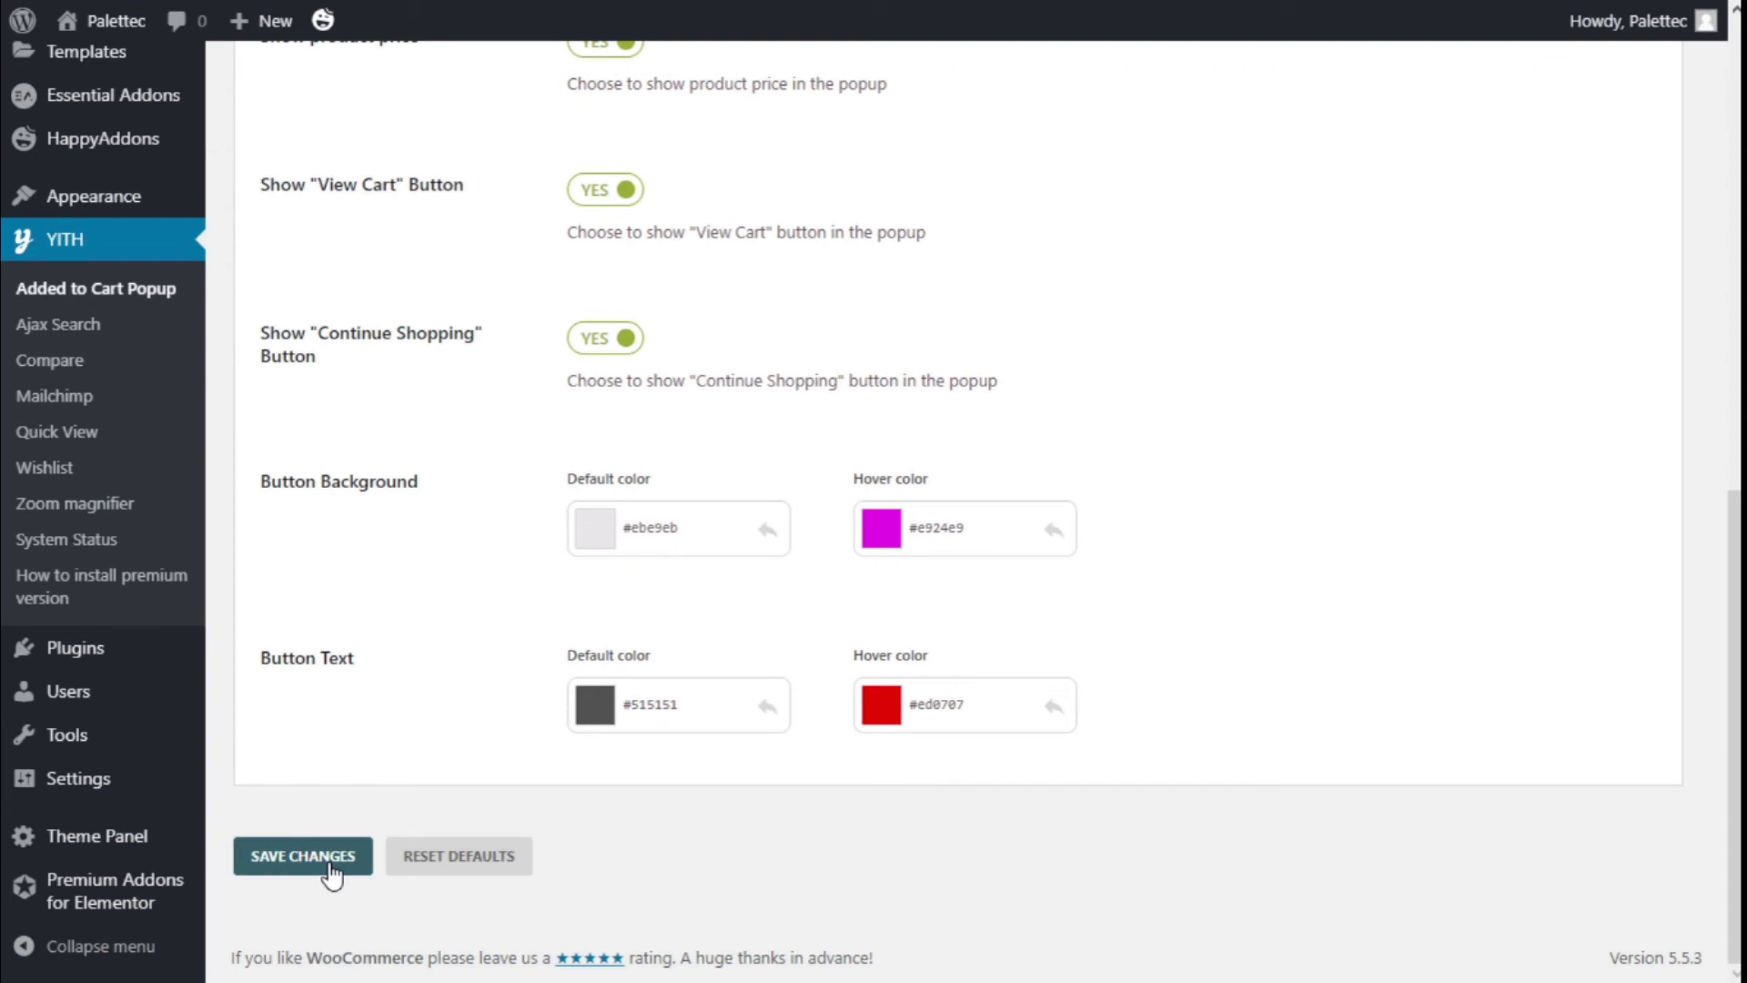
pyautogui.click(304, 855)
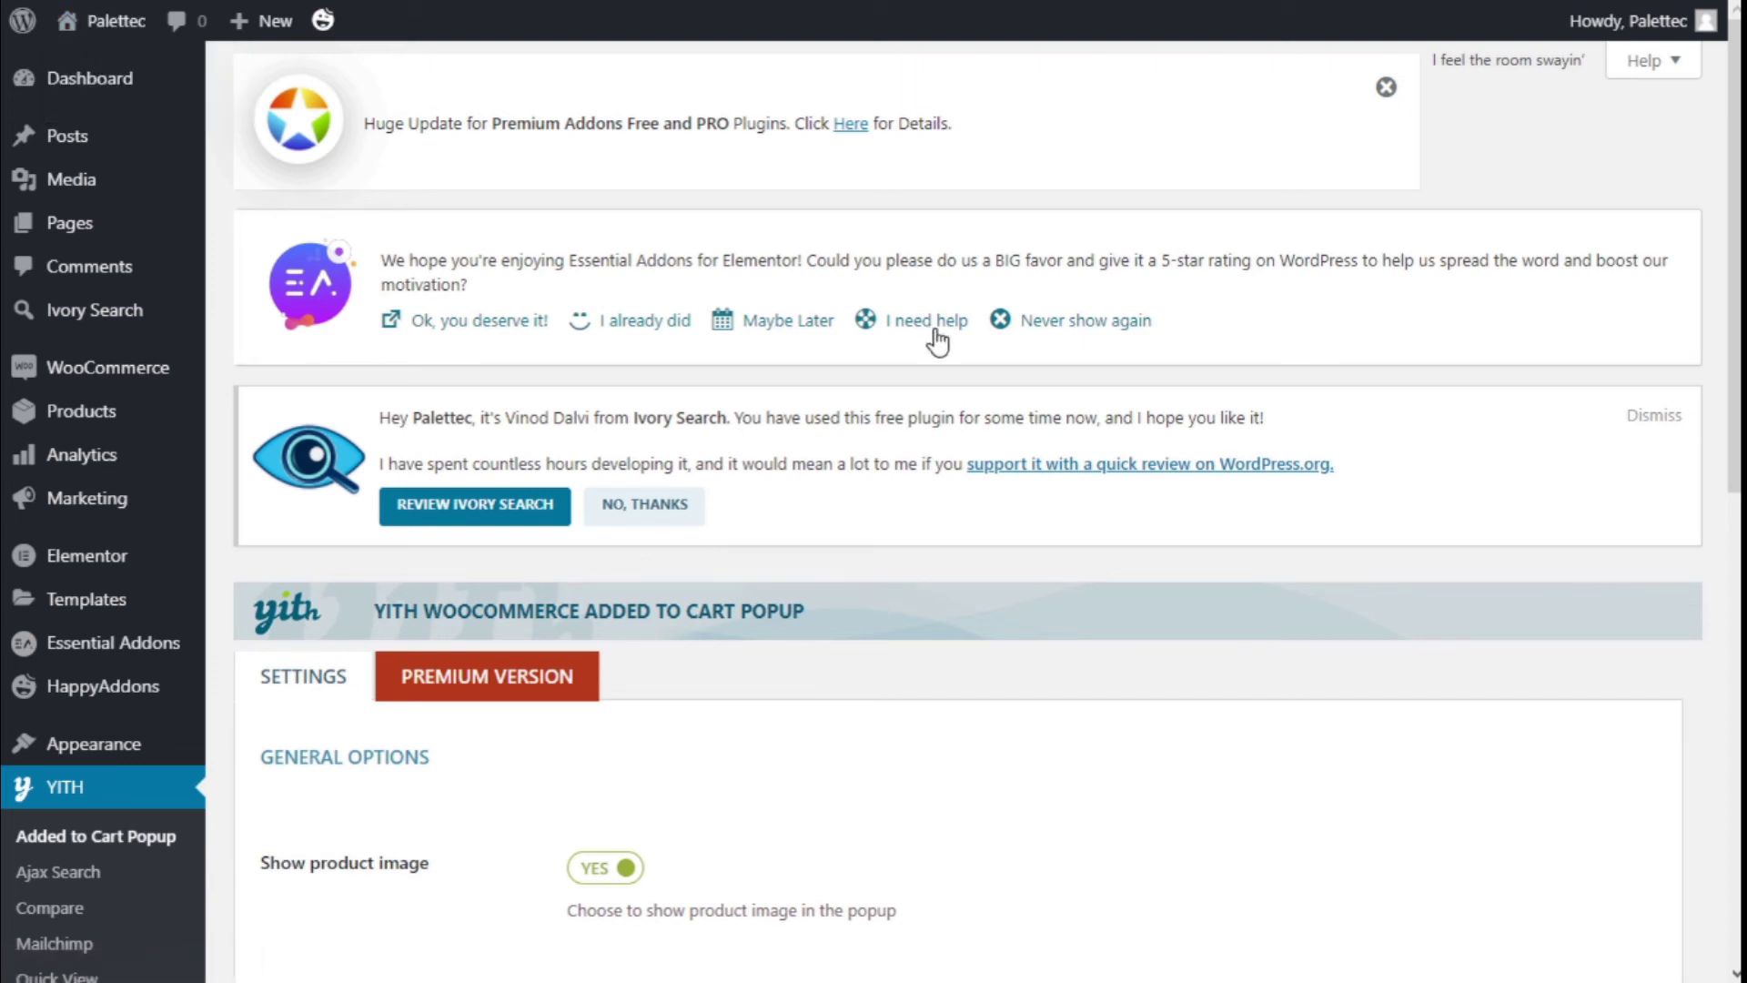
pyautogui.scroll(-2, 937, 339)
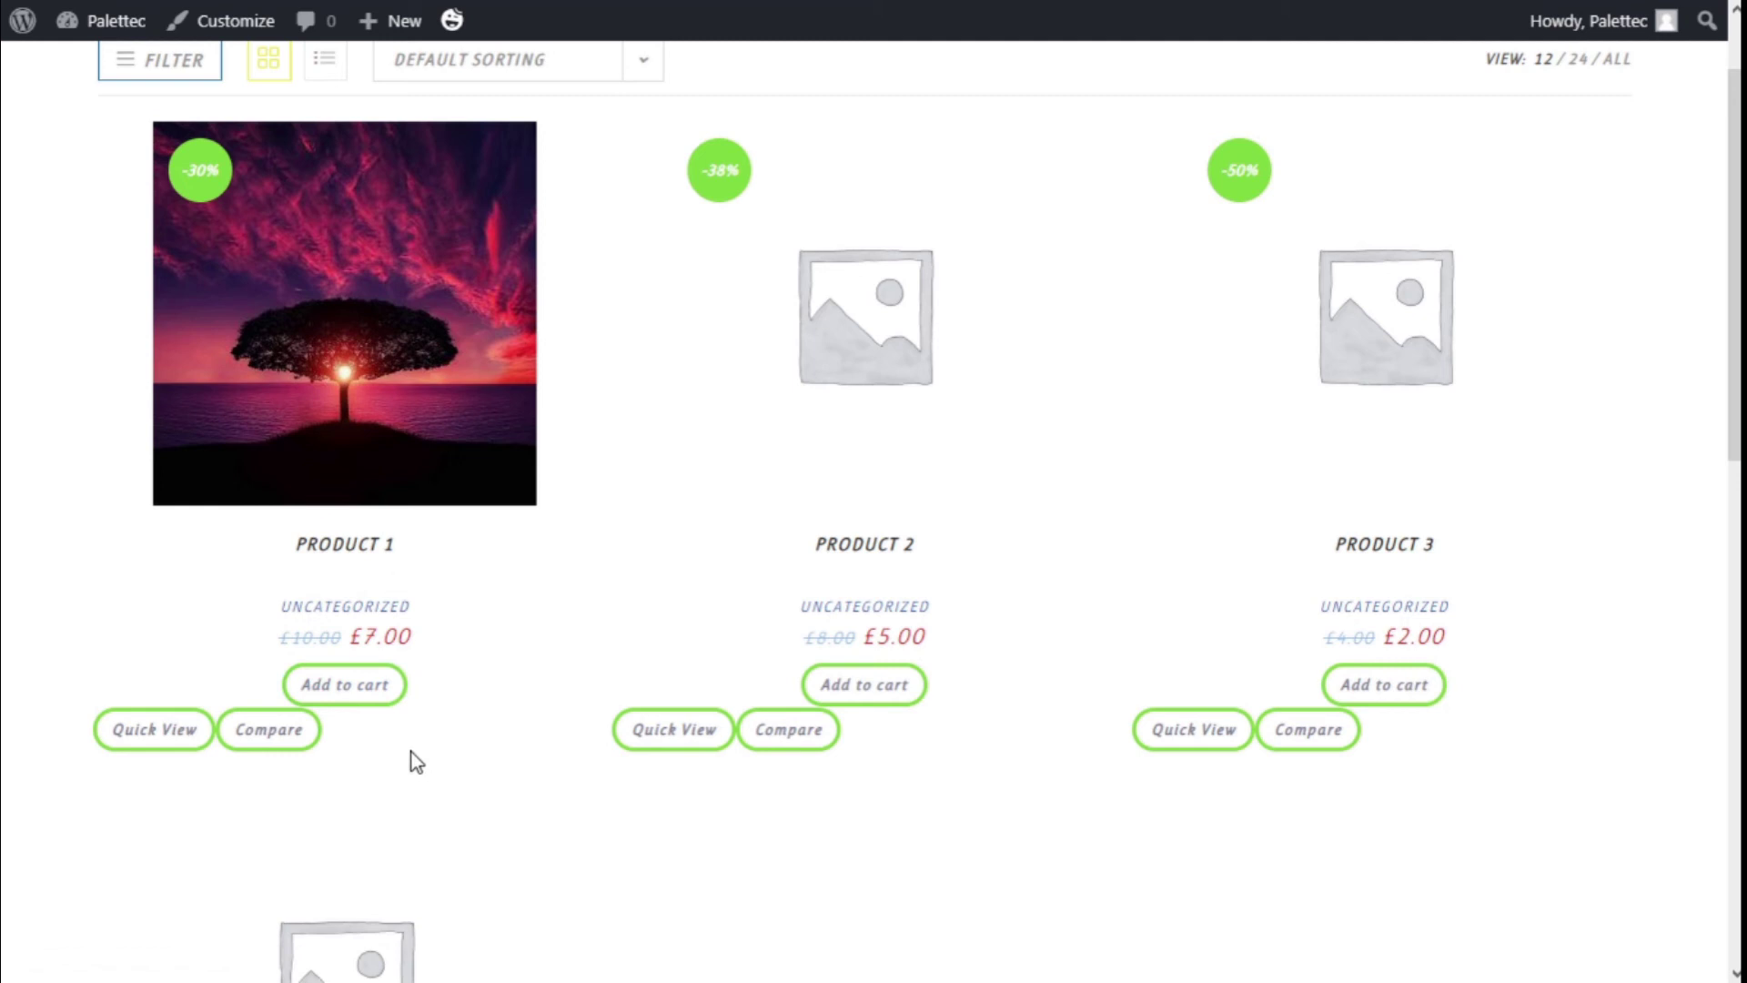
# Step: Add Product 1 to the cart from the store page and wait for the added-to-cart popup
pyautogui.click(378, 696)
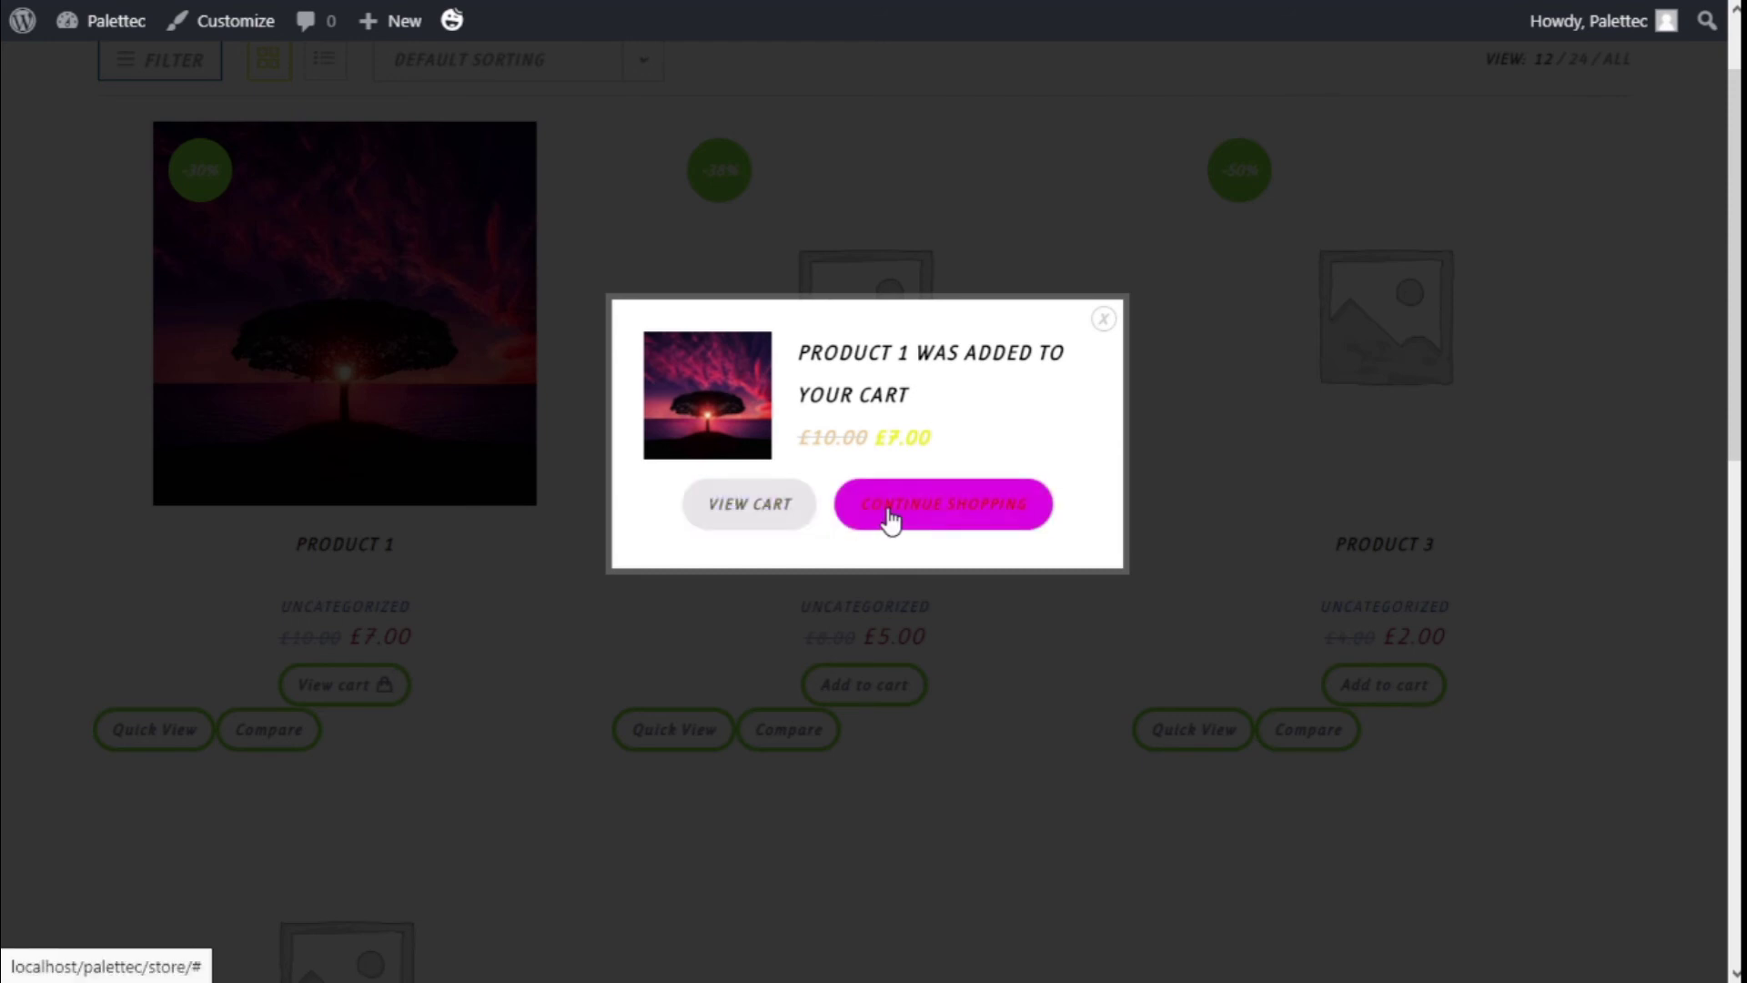
# Step: Dismiss the popup with Continue Shopping and add Product 2 to the cart
pyautogui.click(924, 518)
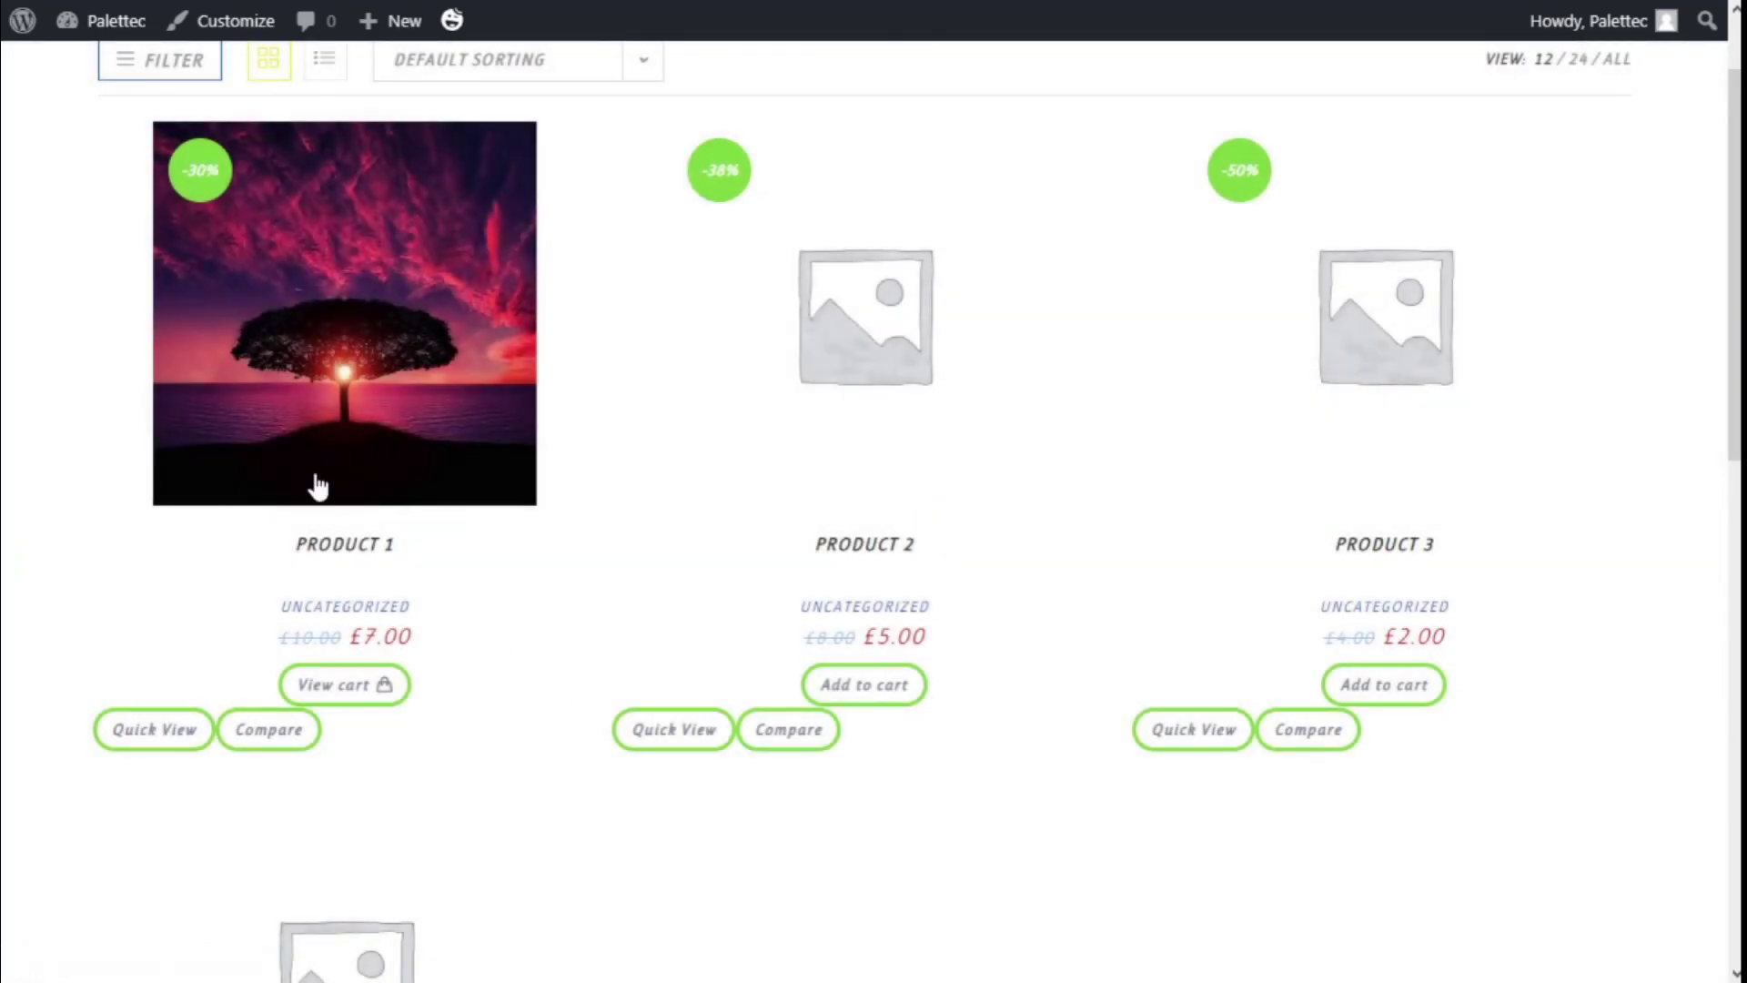
pyautogui.click(851, 691)
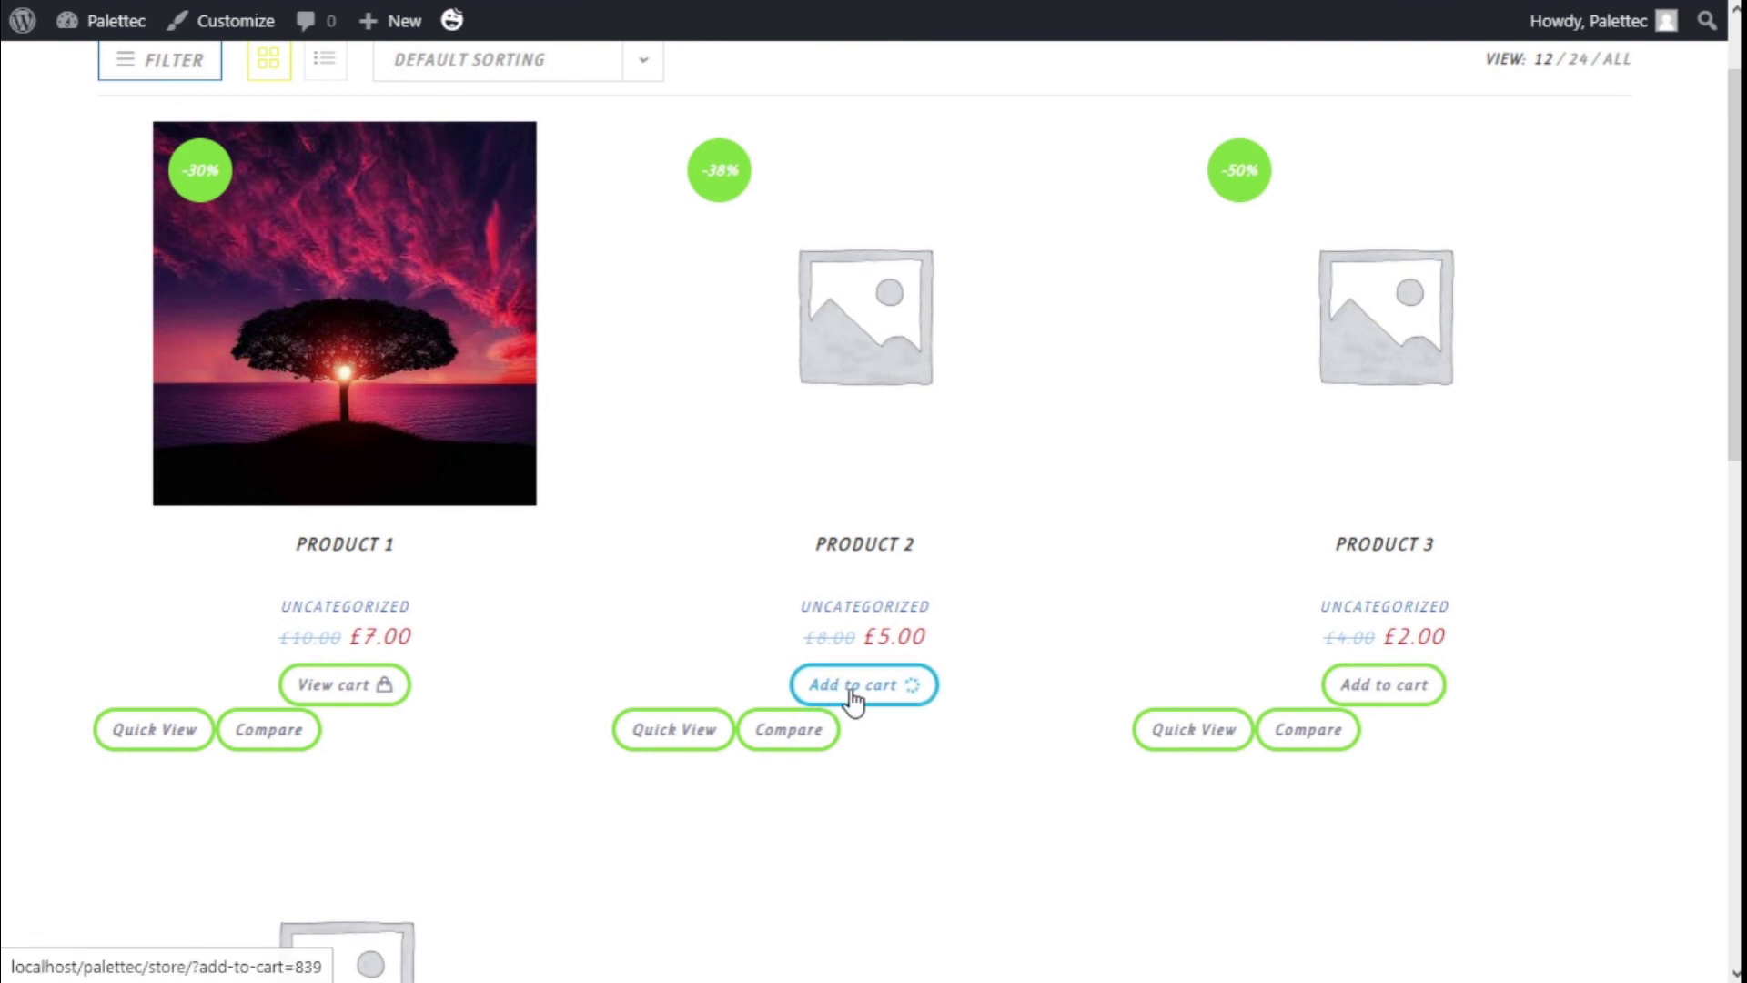